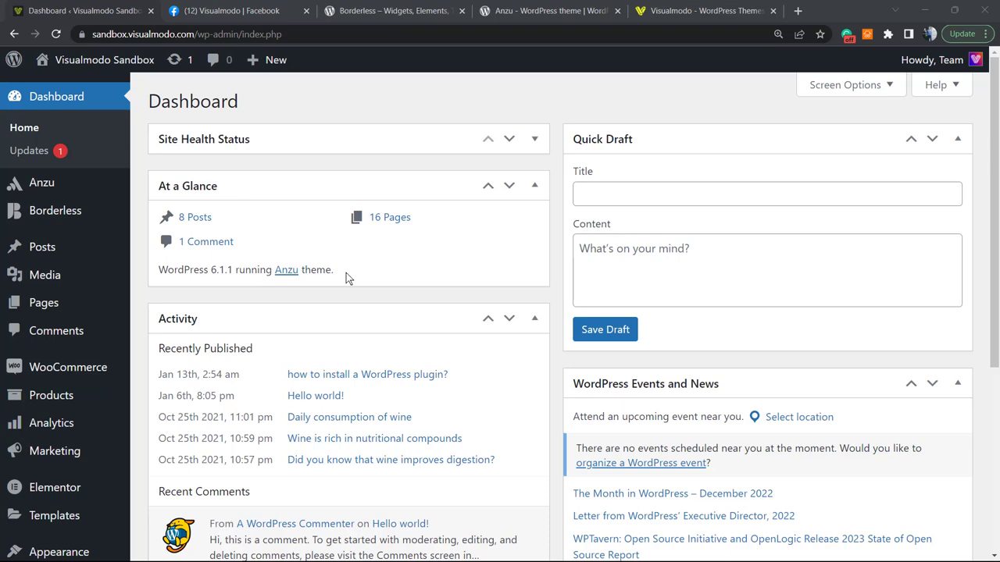
Glance at the Visualmodo Facebook page, then go to Add New Plugins in WordPress
click(306, 23)
scroll(557, 319, down, 2)
scroll(557, 319, down, 2)
scroll(640, 346, down, 5)
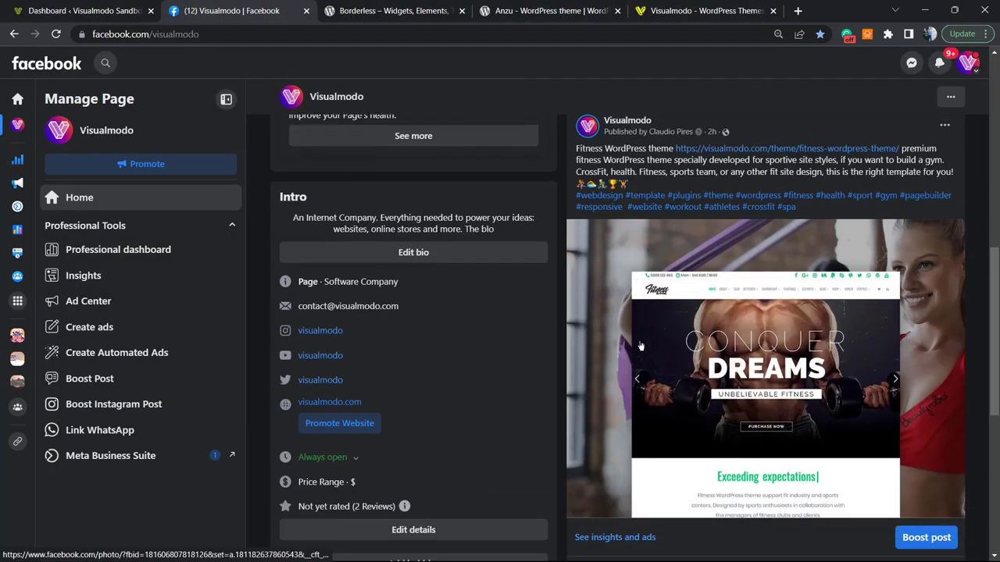
scroll(639, 346, up, 2)
scroll(636, 339, down, 2)
scroll(633, 342, down, 4)
scroll(631, 352, down, 1)
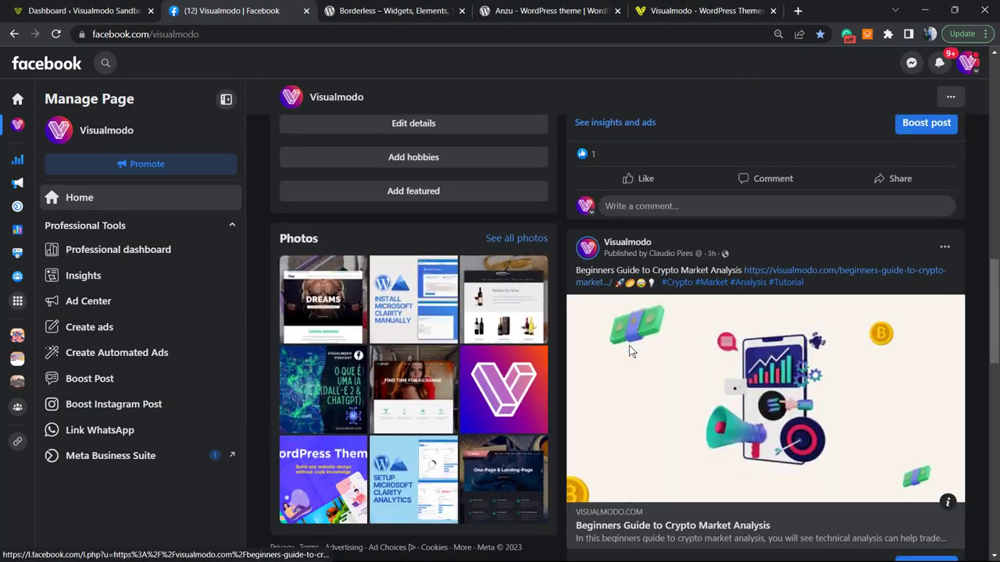
scroll(631, 352, up, 4)
scroll(606, 344, up, 5)
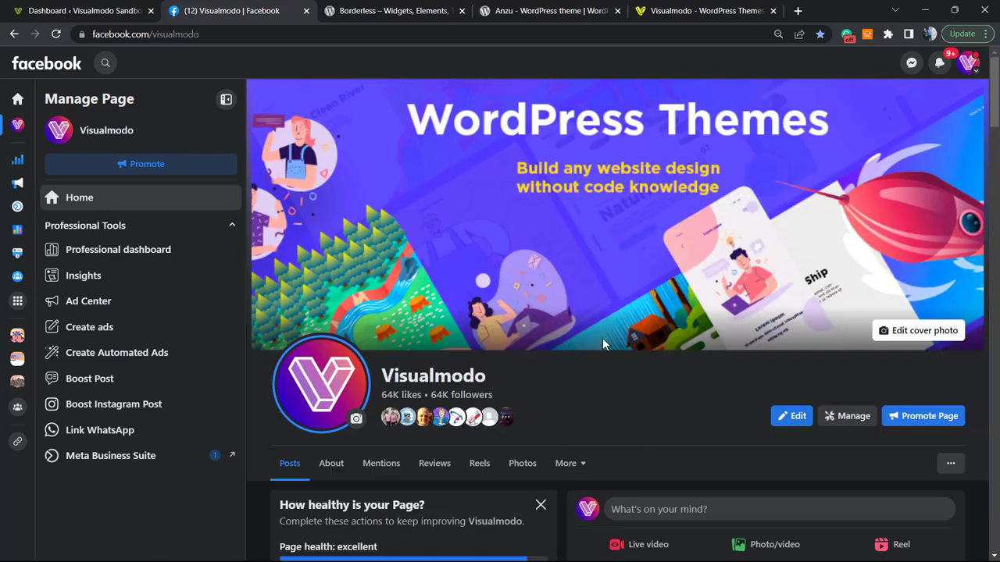
scroll(602, 339, down, 4)
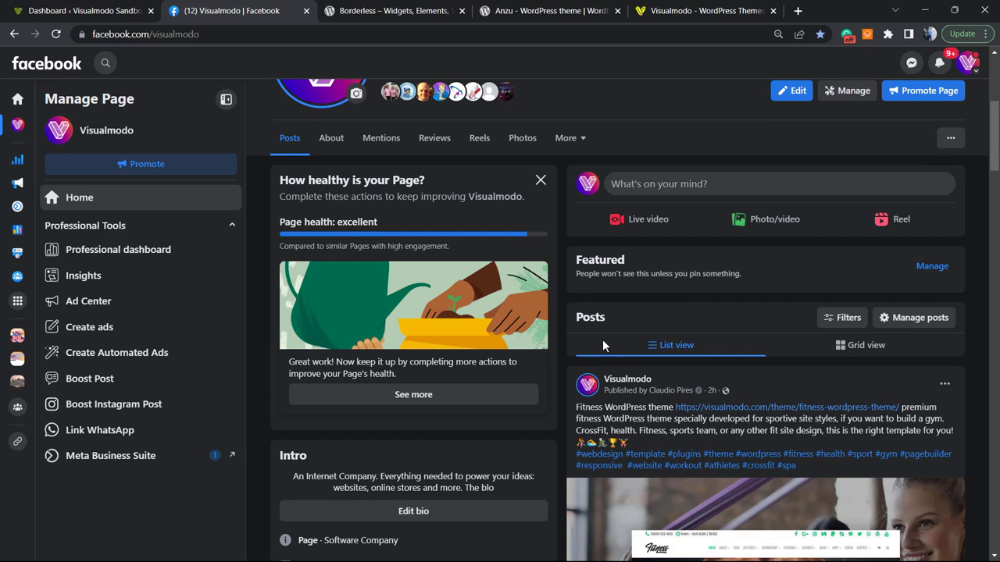
scroll(603, 339, up, 3)
scroll(594, 343, up, 1)
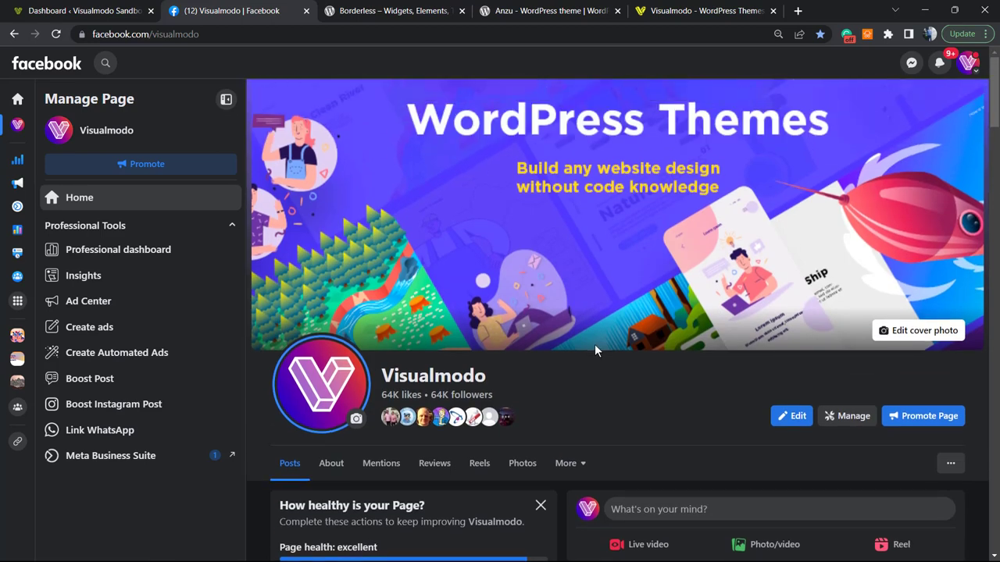
click(86, 11)
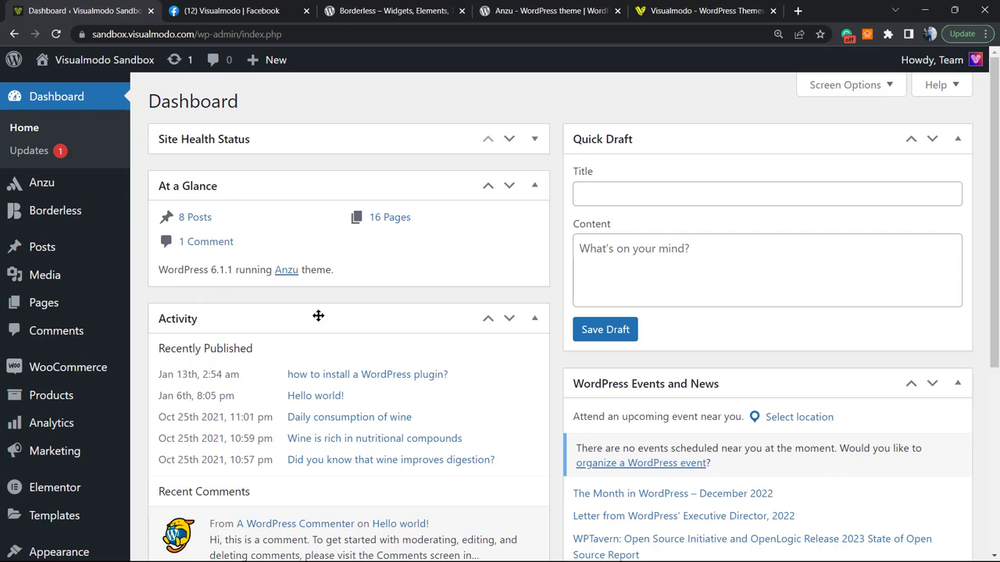
scroll(78, 403, down, 2)
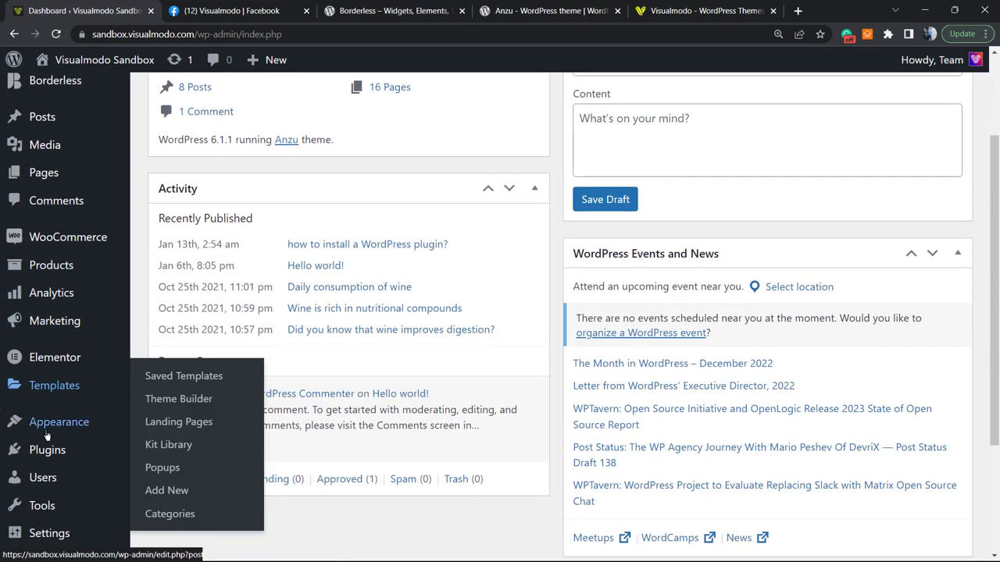
mouse_move(47, 450)
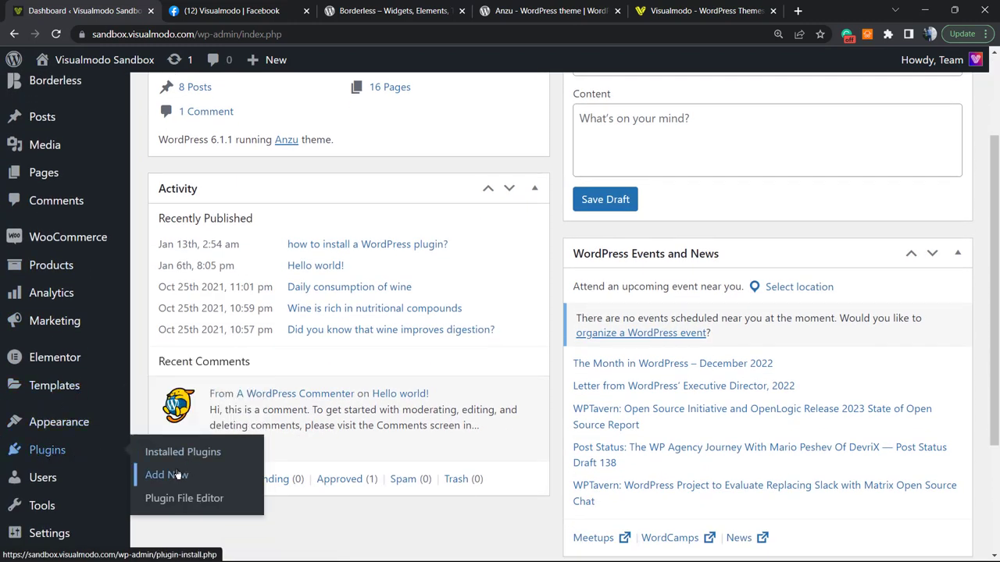
click(178, 475)
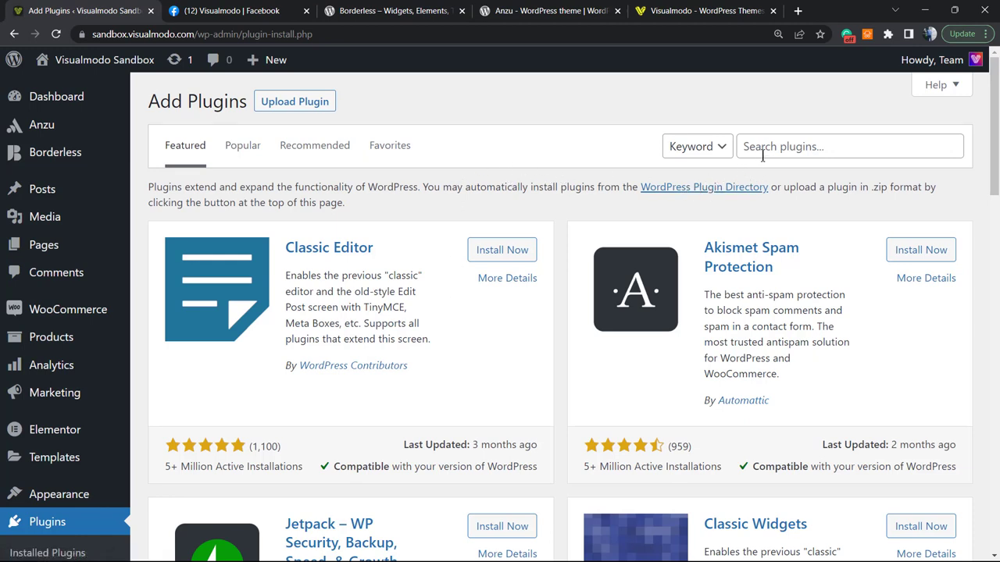
Search for Smash Balloon, then install and activate Smash Balloon Social Post Feed
click(815, 146)
text(Smash Balloon)
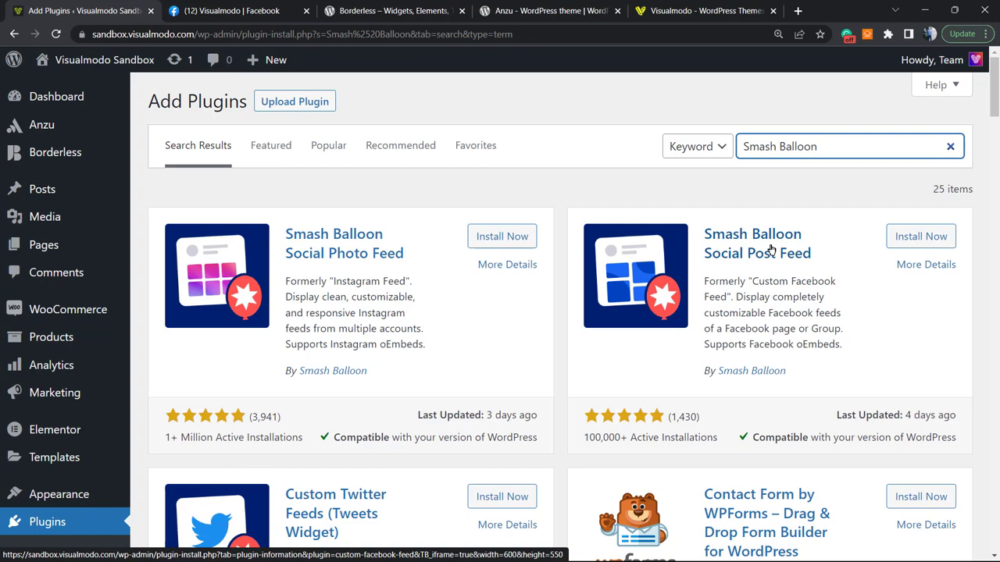
scroll(742, 258, down, 3)
scroll(714, 273, down, 5)
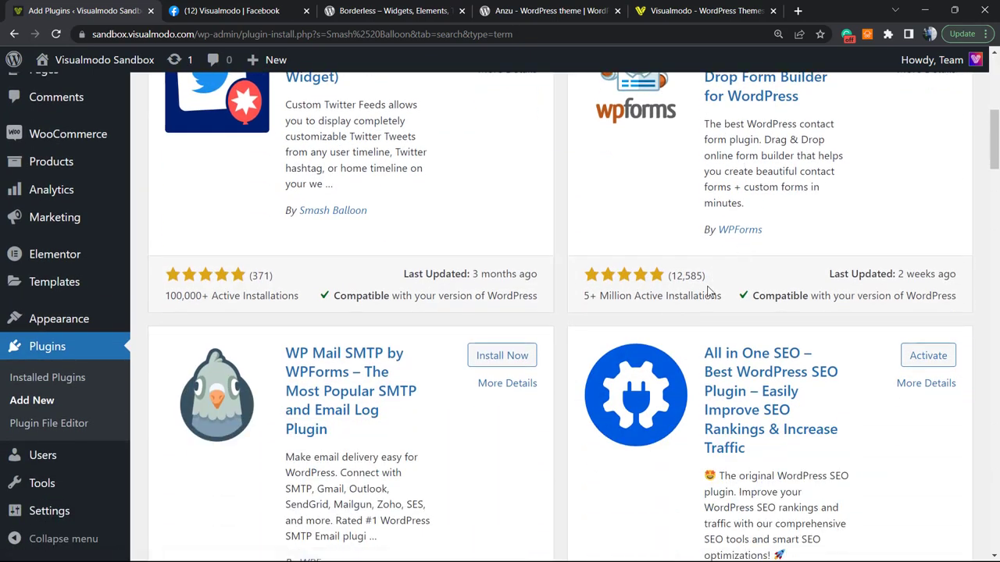
scroll(707, 297, up, 4)
scroll(705, 314, up, 2)
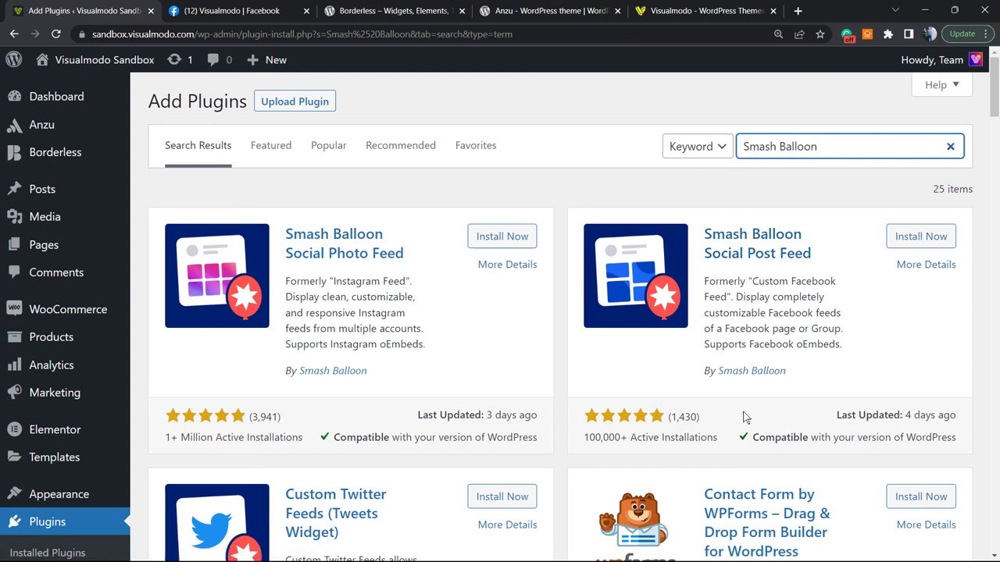
click(919, 238)
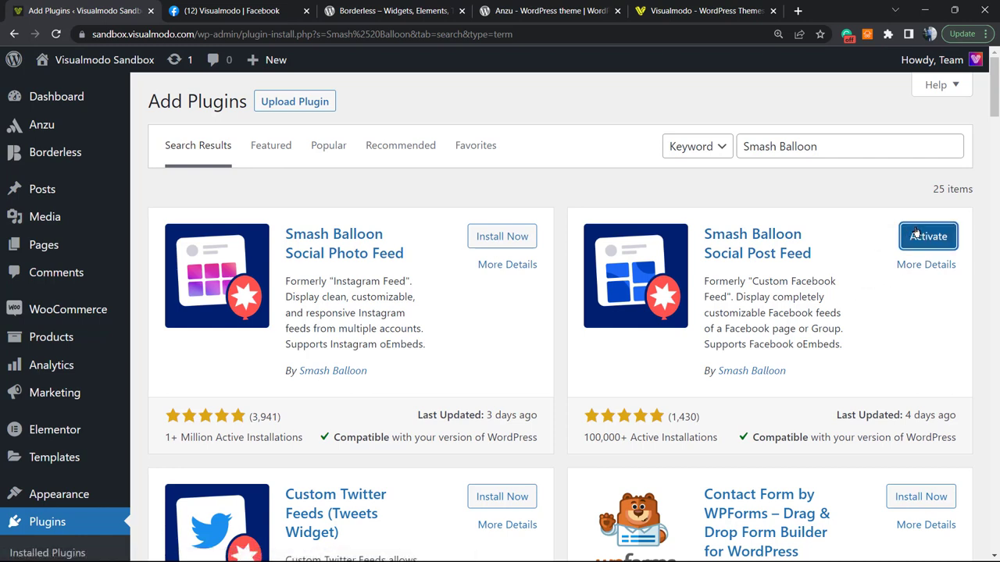
click(926, 236)
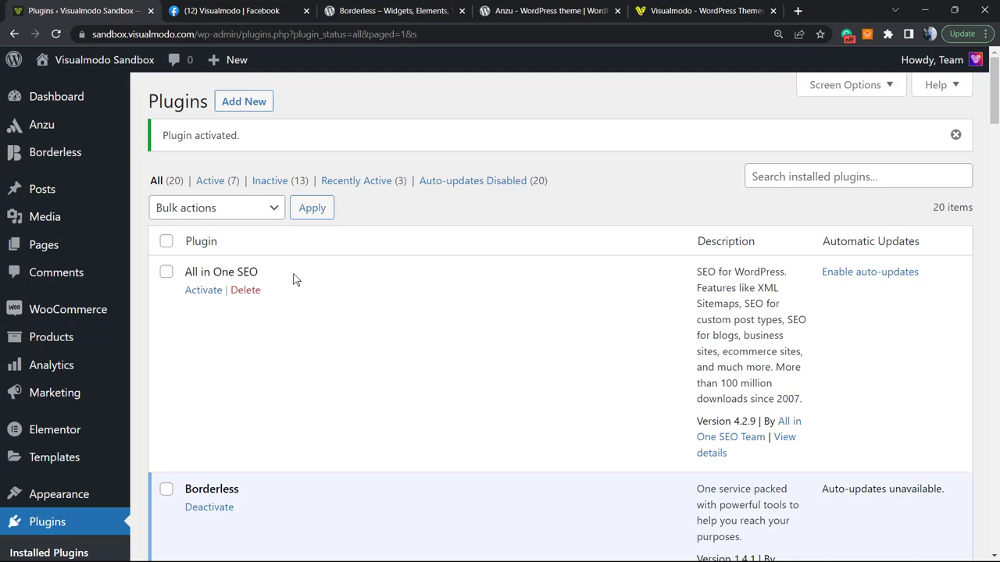
scroll(297, 279, down, 3)
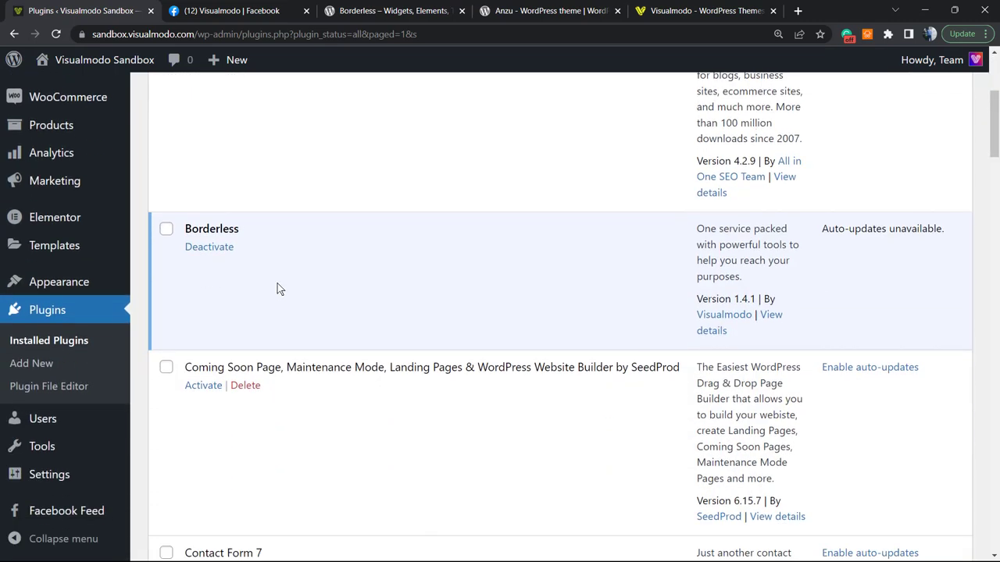
scroll(275, 286, down, 2)
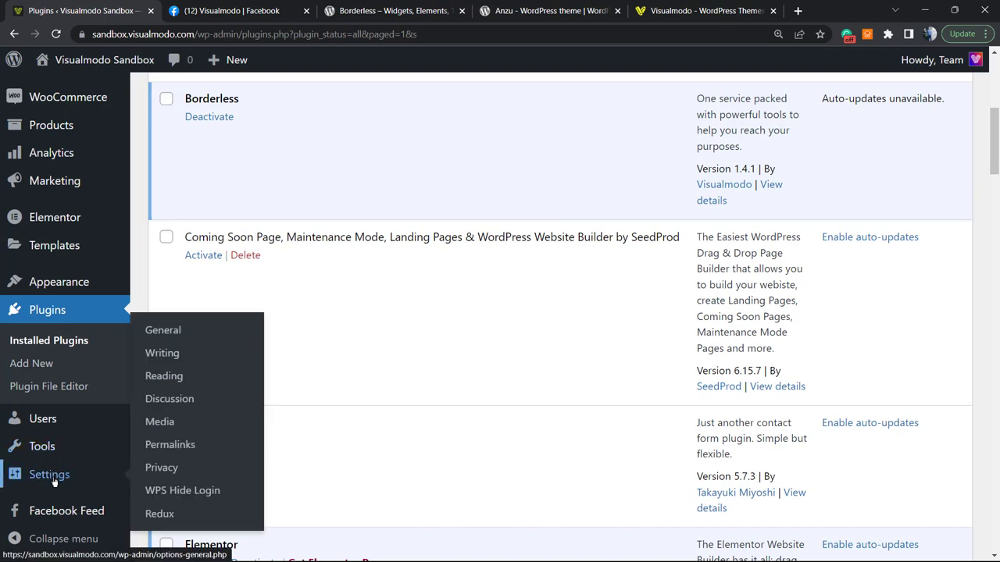
mouse_move(66, 511)
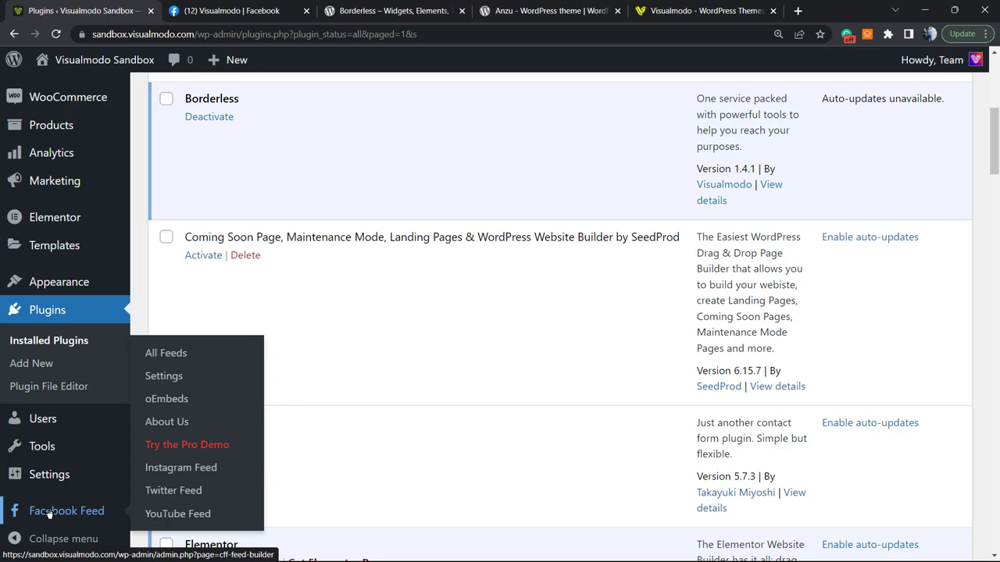
Open the Facebook Feed list to add a Timeline feed, checking the Visualmodo Facebook page
click(75, 515)
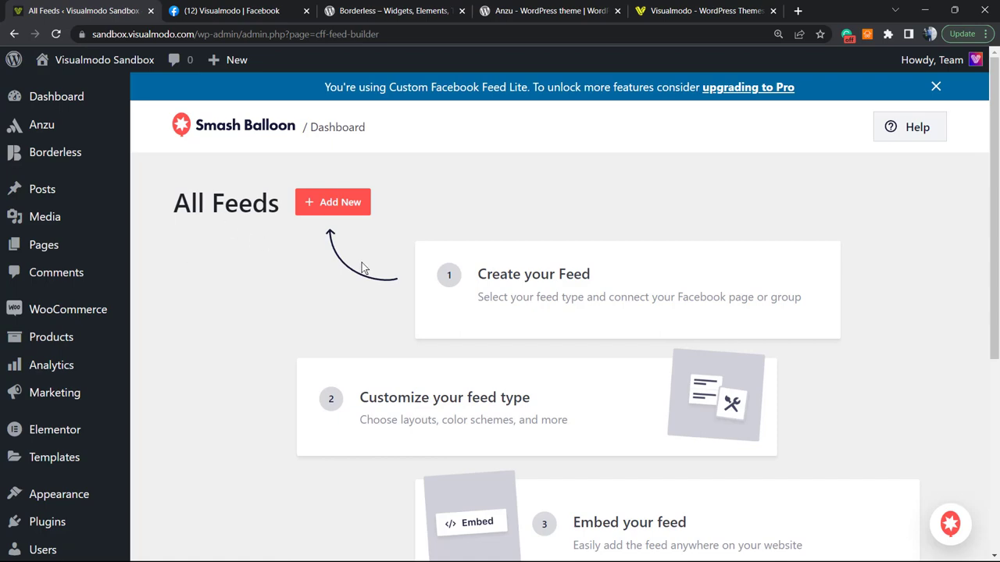
scroll(357, 269, down, 3)
scroll(356, 268, up, 3)
scroll(394, 399, down, 2)
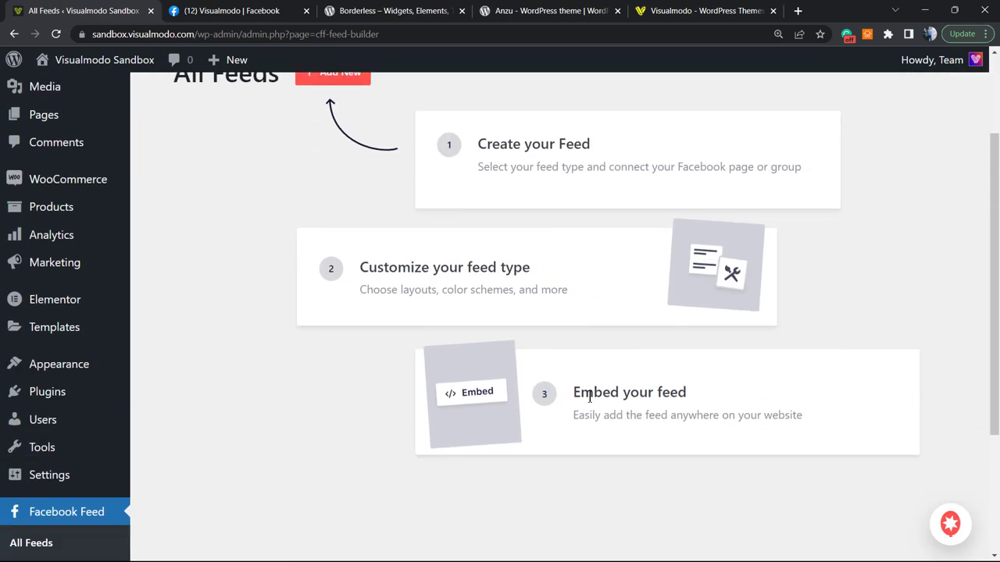
scroll(547, 446, up, 2)
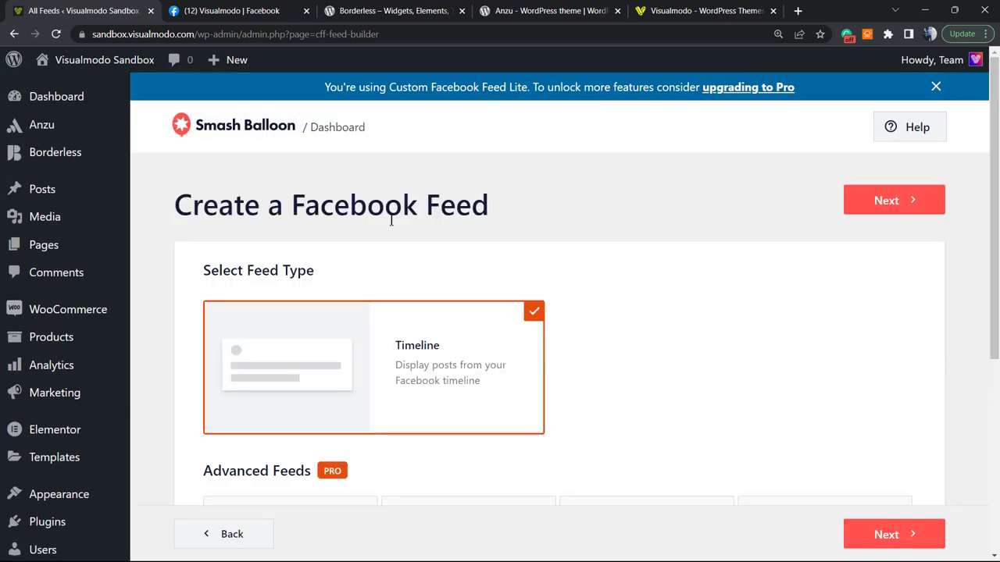
scroll(397, 277, down, 1)
scroll(359, 331, down, 1)
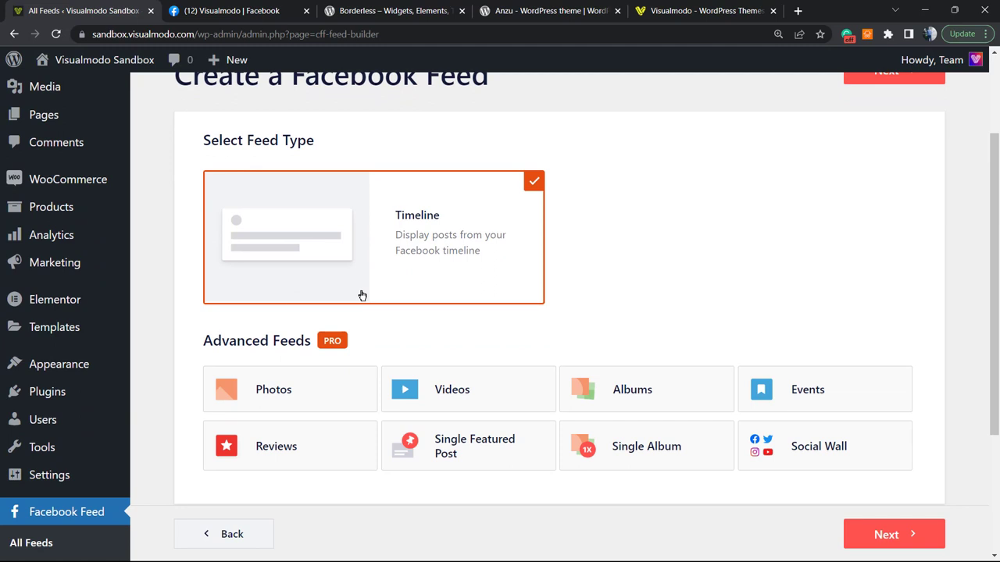
scroll(551, 312, up, 1)
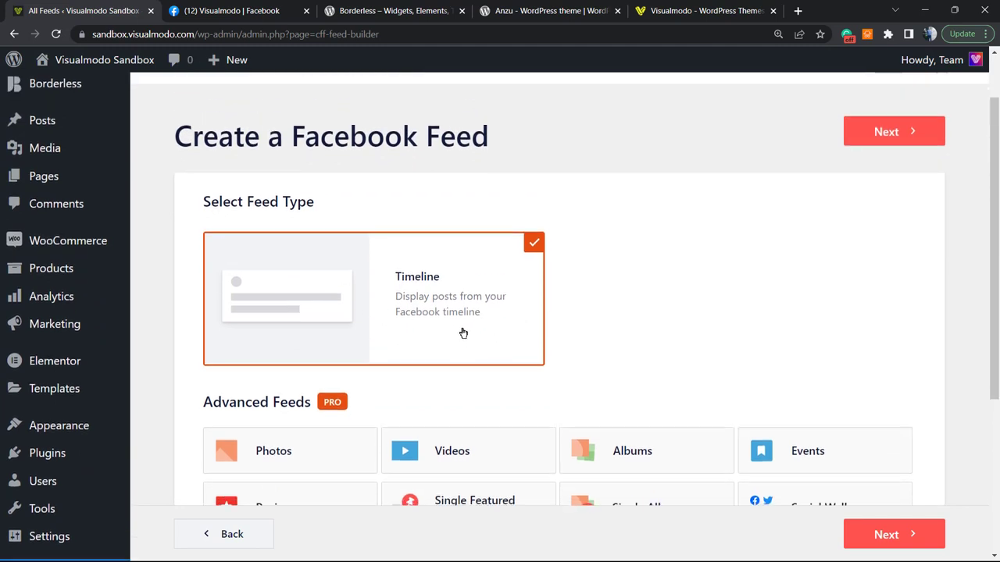
scroll(453, 330, down, 3)
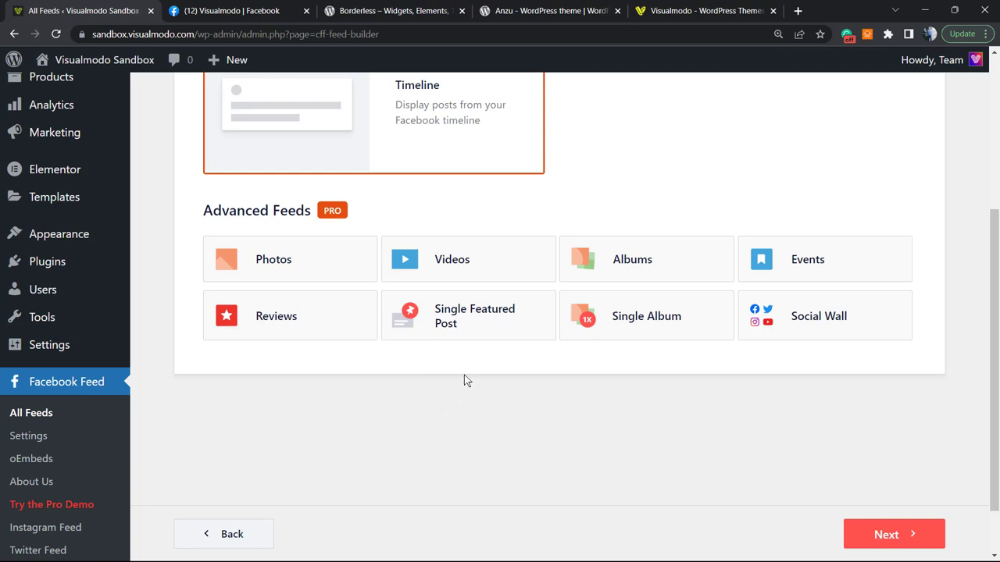
scroll(422, 402, up, 4)
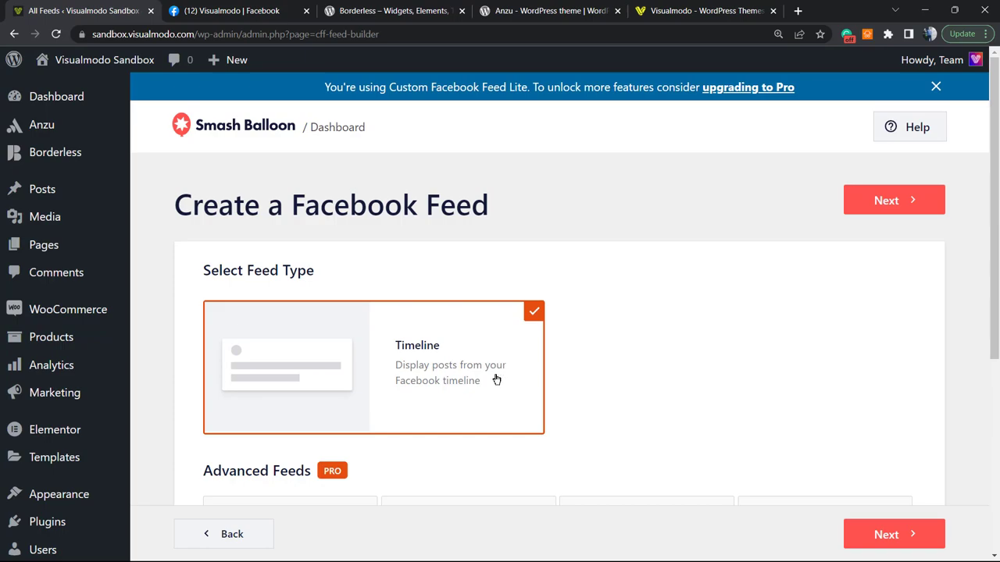
click(231, 10)
scroll(594, 265, down, 4)
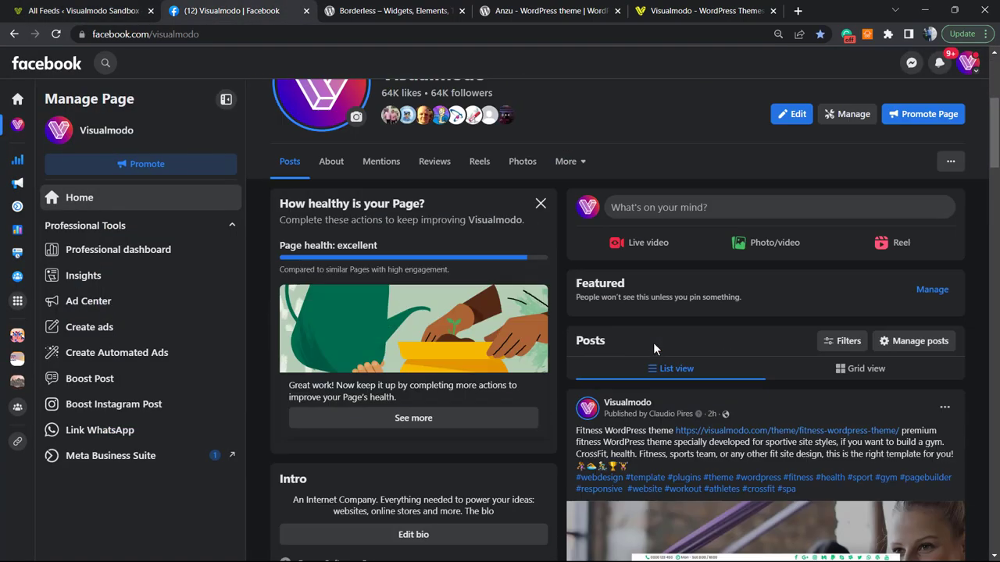
scroll(653, 342, down, 5)
scroll(664, 348, down, 4)
scroll(674, 355, up, 4)
scroll(674, 356, up, 5)
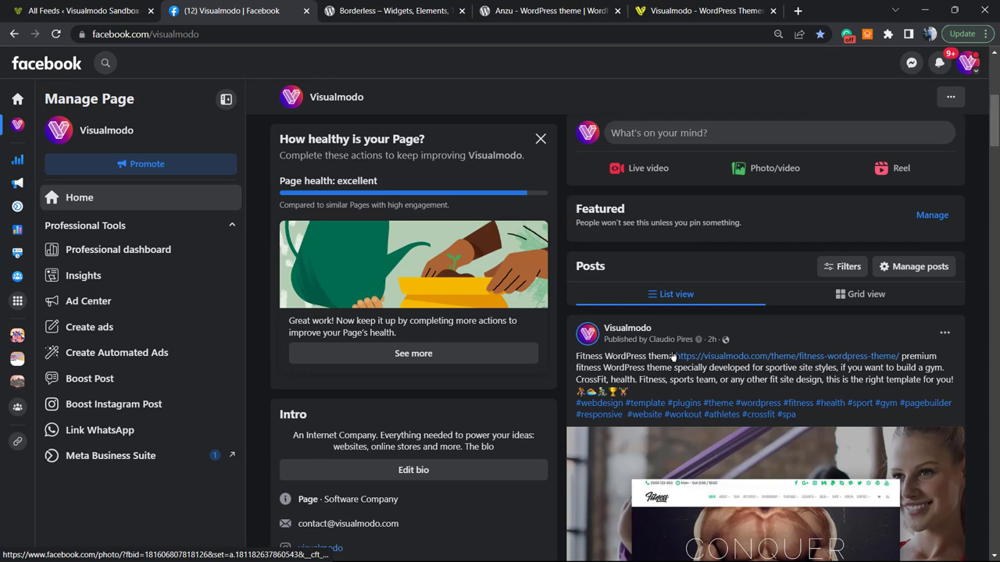
scroll(666, 350, up, 5)
Add a new source with Page as the source type and start the Facebook connection
click(86, 10)
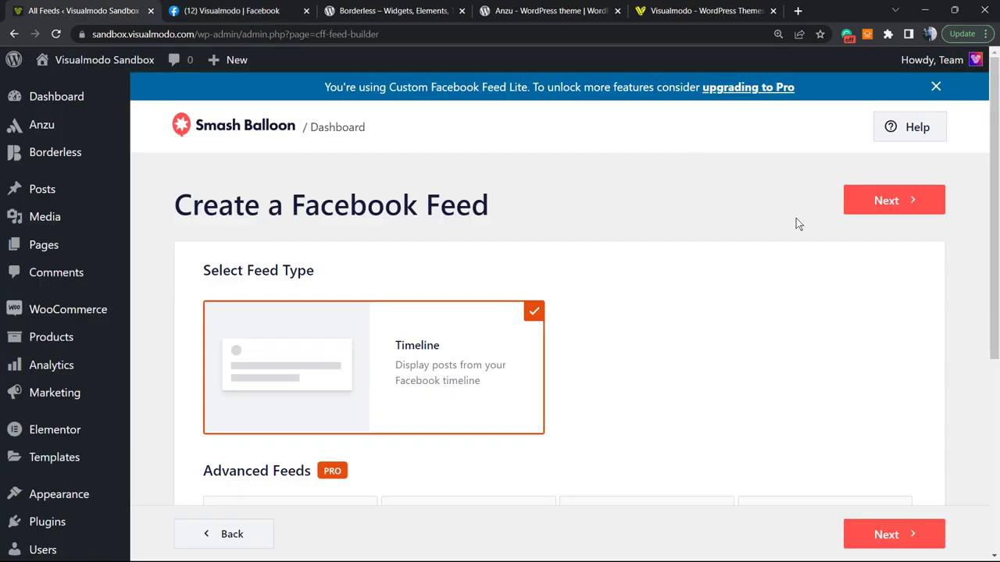
click(886, 200)
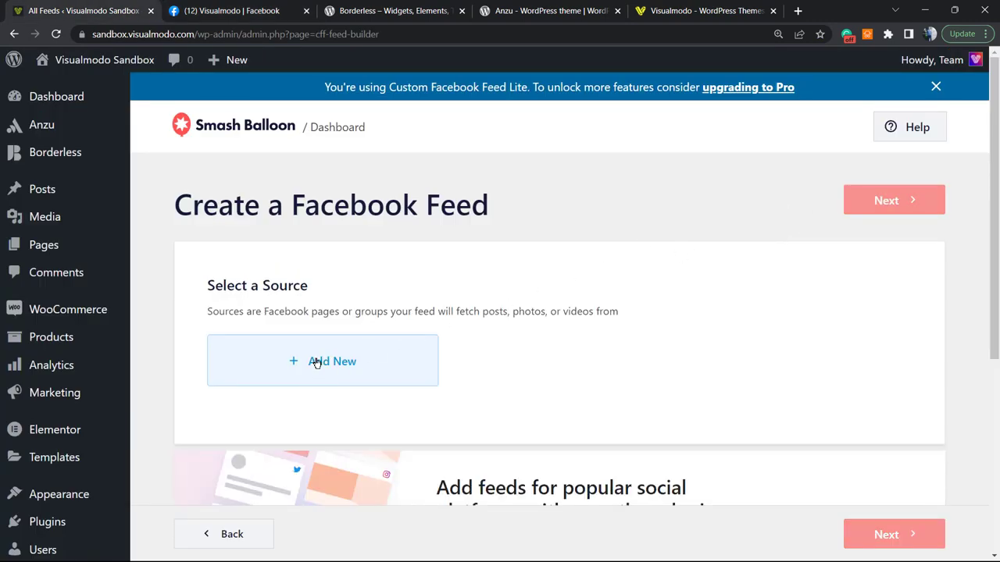
click(303, 372)
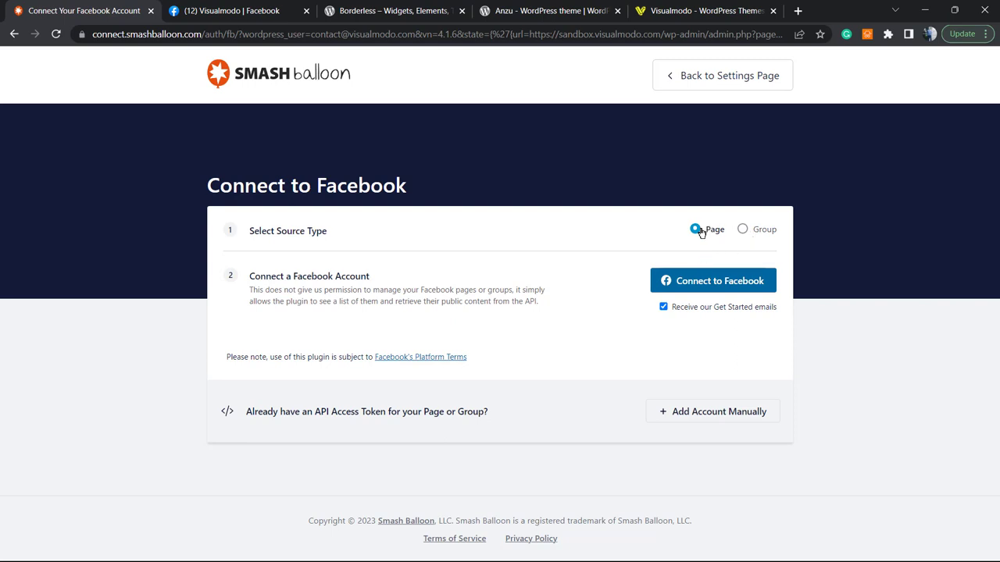
click(742, 229)
click(685, 283)
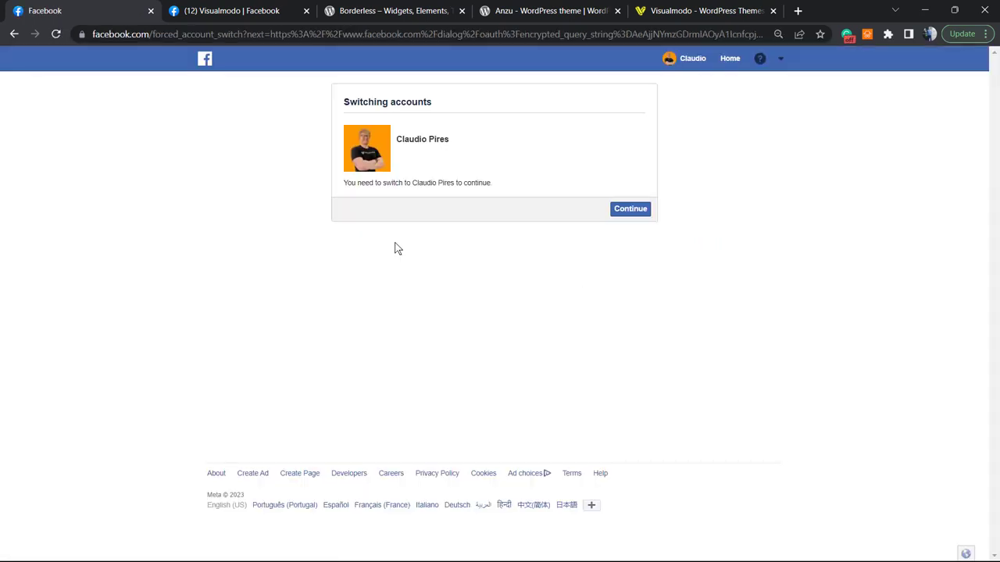
Authorize Smash Balloon WordPress for the Visualmodo Page only, keeping the default permissions
key(ctrl+plus)
key(ctrl+plus)
click(698, 273)
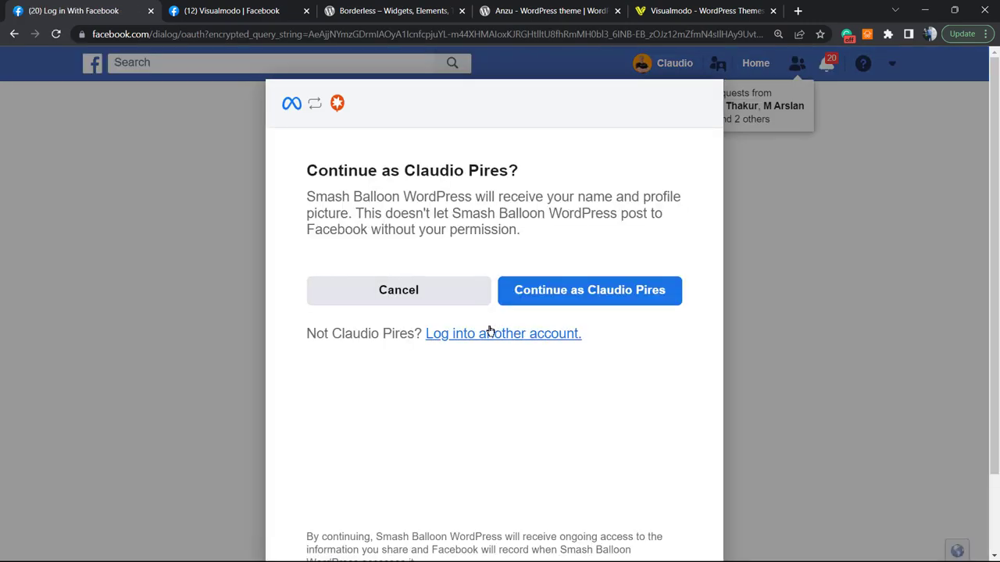
click(546, 295)
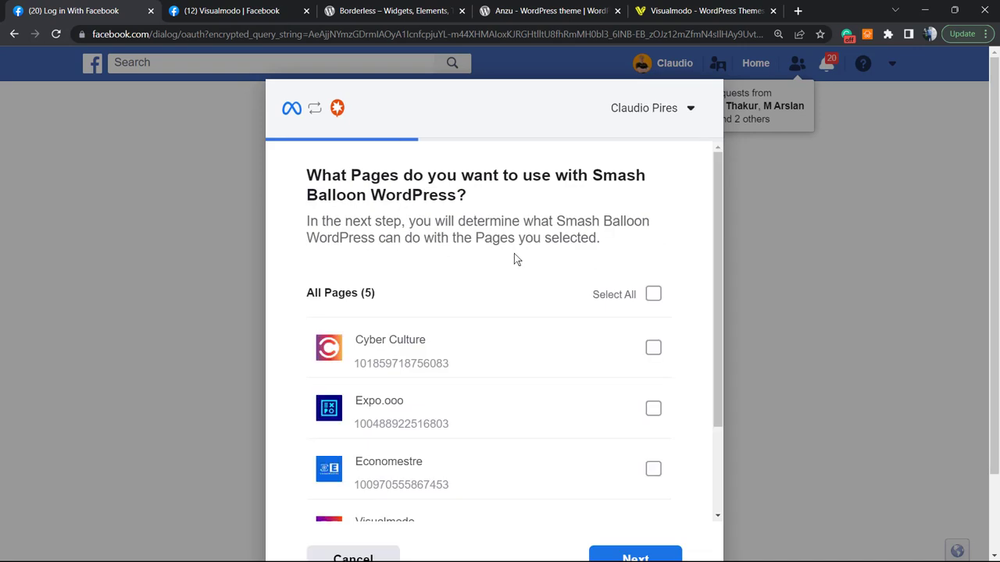
scroll(555, 326, down, 1)
scroll(592, 360, down, 1)
scroll(567, 360, down, 1)
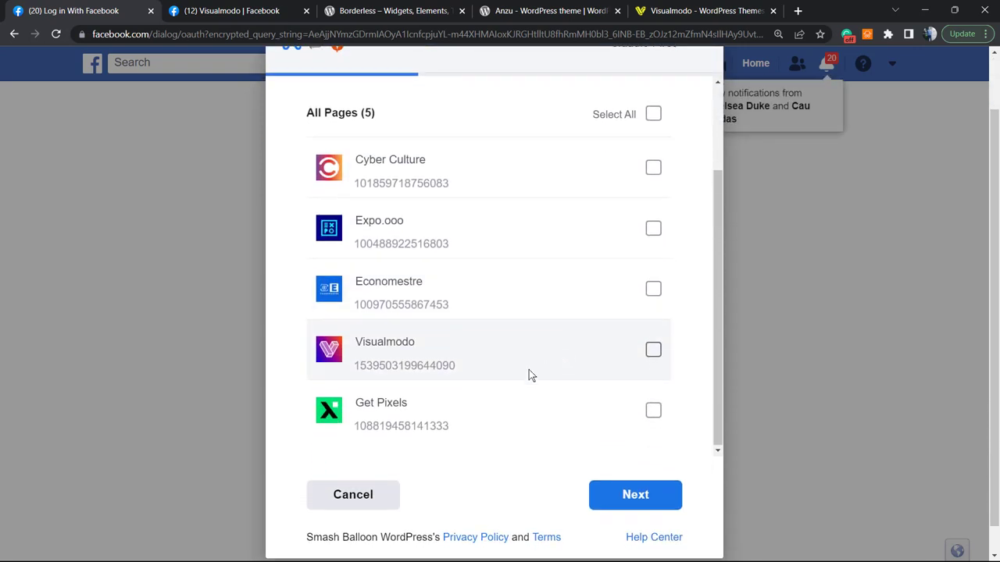
click(651, 351)
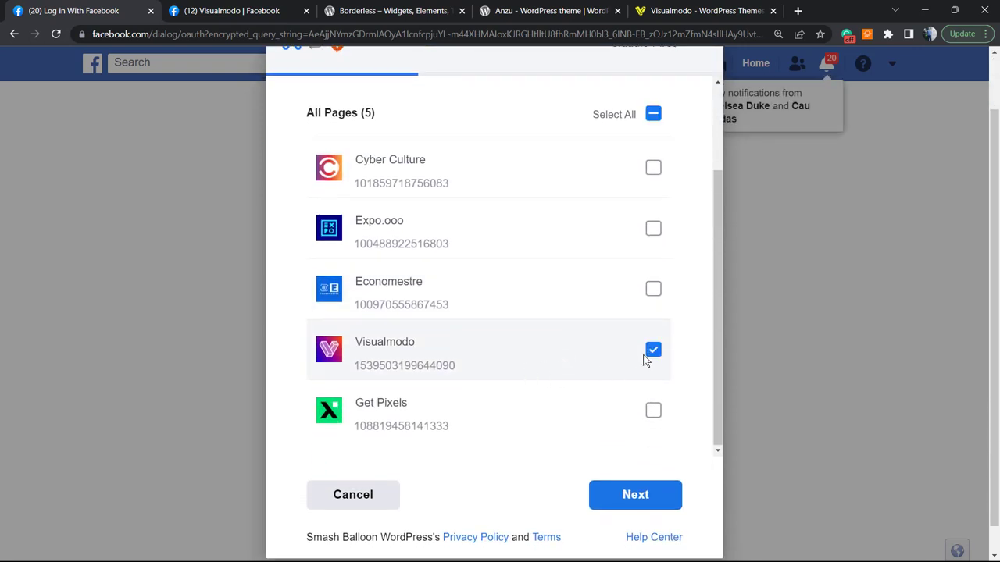
click(617, 493)
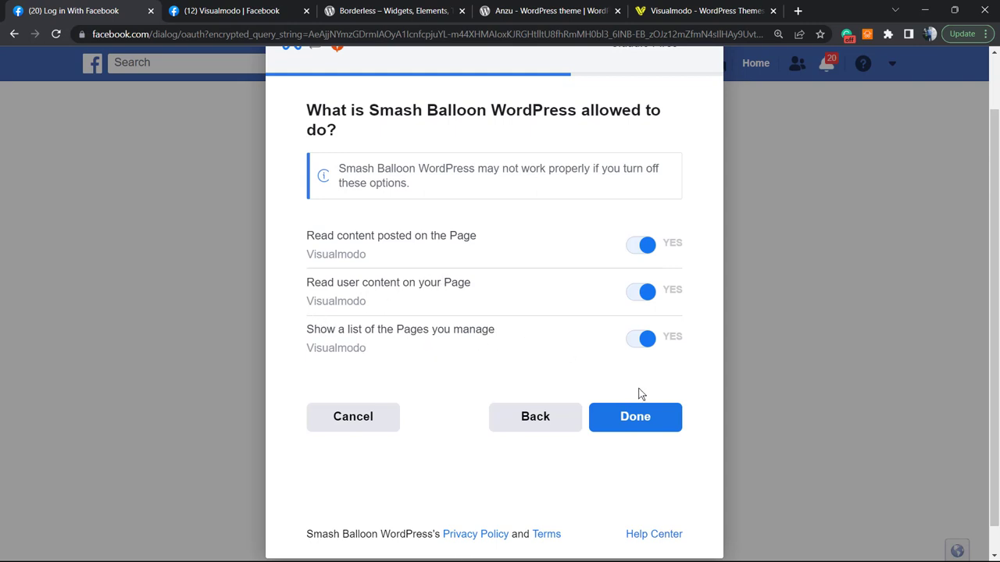
click(623, 428)
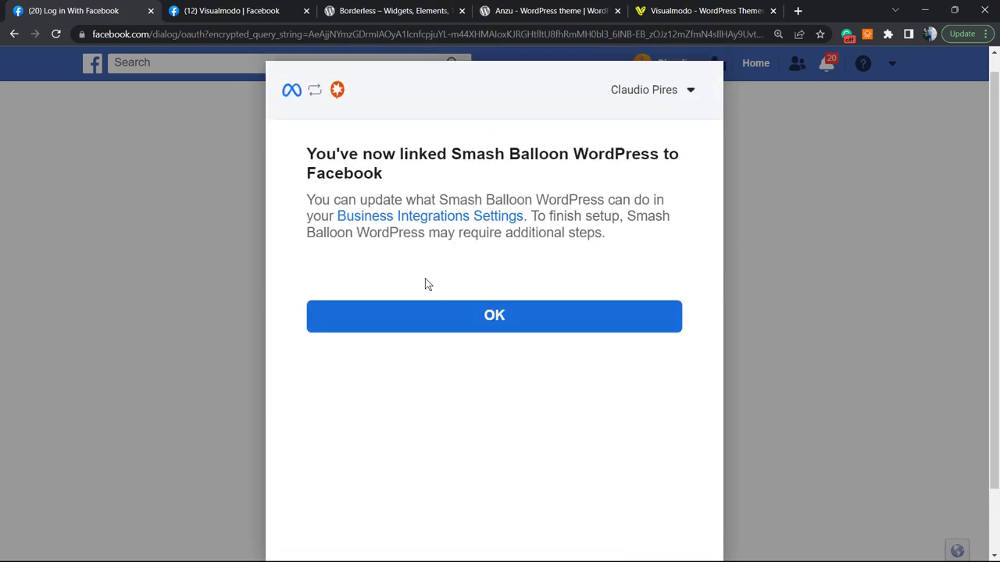
click(445, 336)
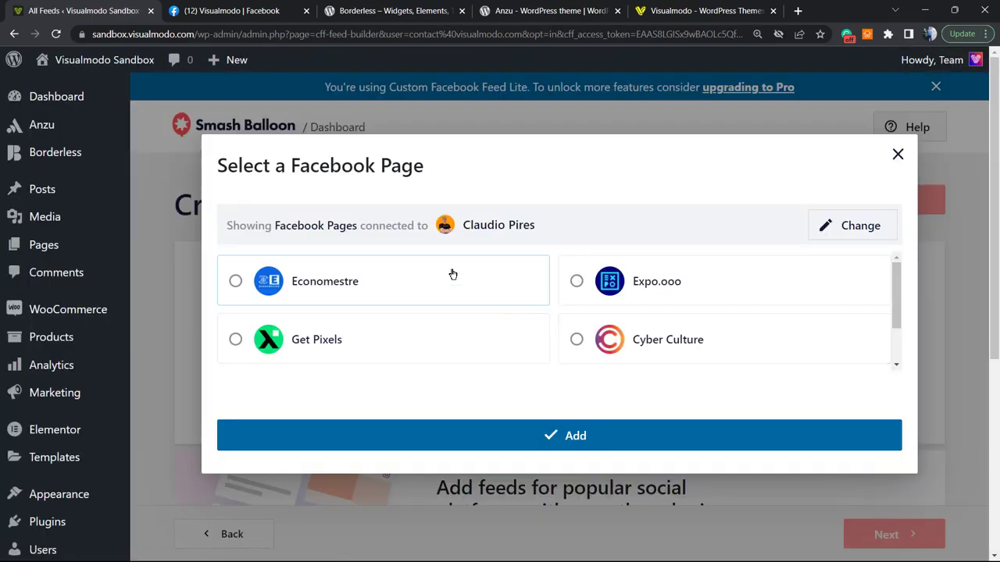
scroll(666, 303, down, 1)
Add Visualmodo from Select a Facebook Page and select its source card
click(406, 343)
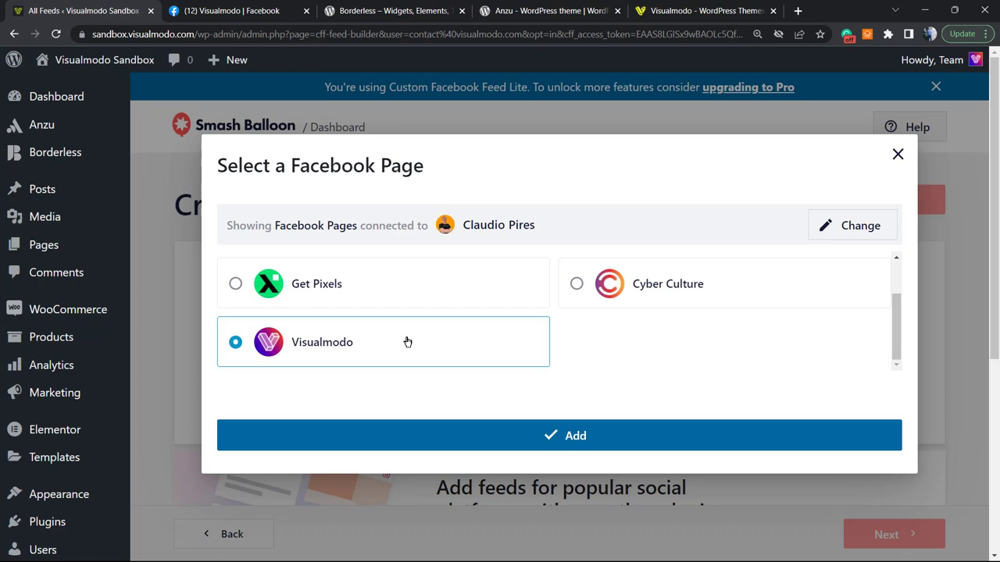
scroll(489, 342, up, 1)
scroll(478, 344, down, 1)
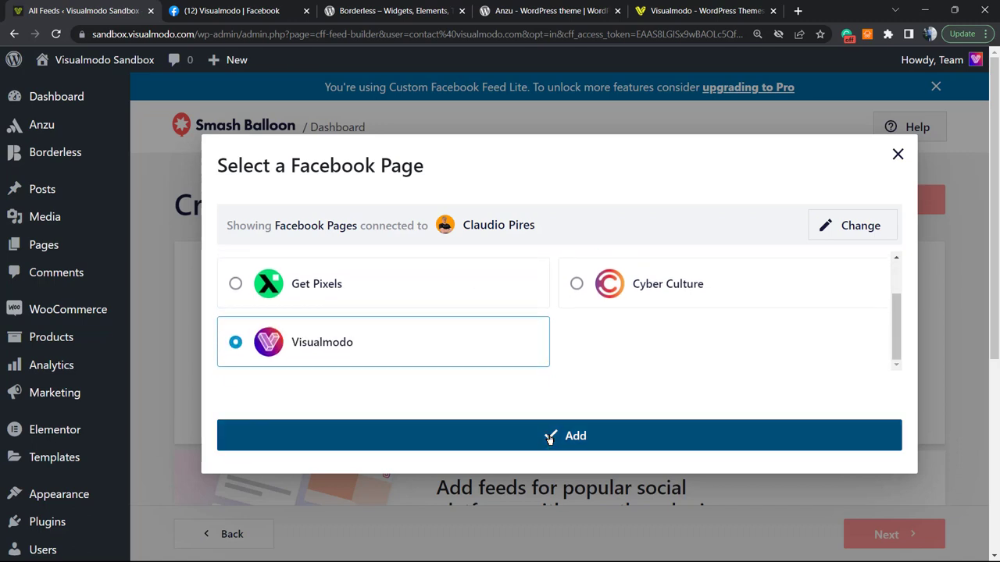
click(614, 429)
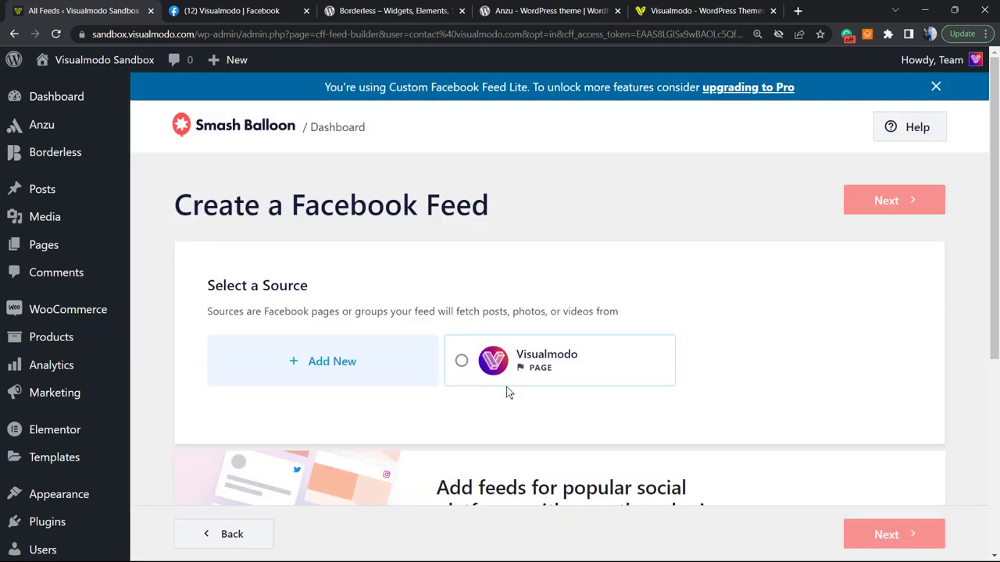
scroll(509, 393, down, 2)
scroll(576, 375, down, 2)
scroll(631, 344, up, 4)
click(603, 371)
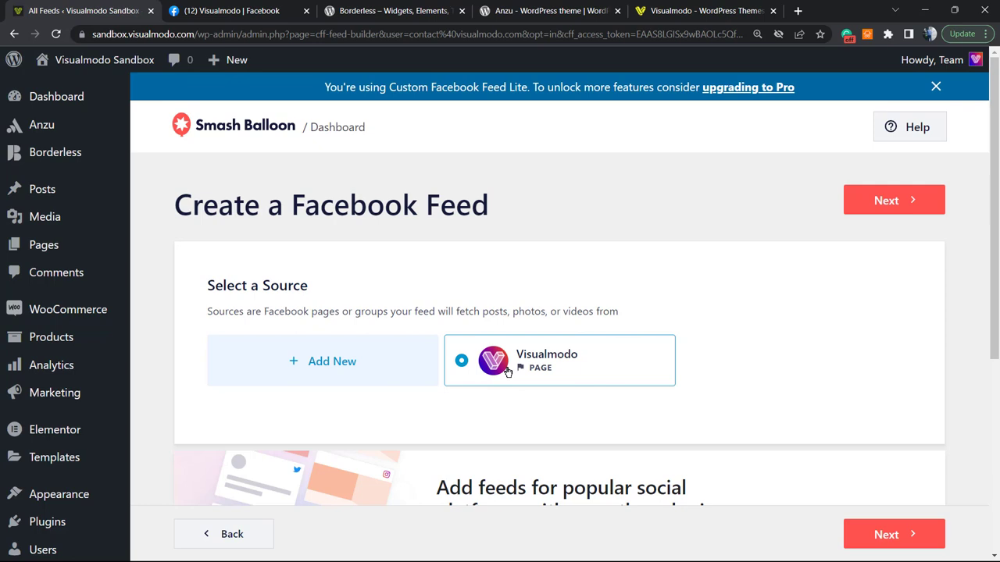
Open the Visualmodo feed builder and finish the three-step intro tour
click(890, 200)
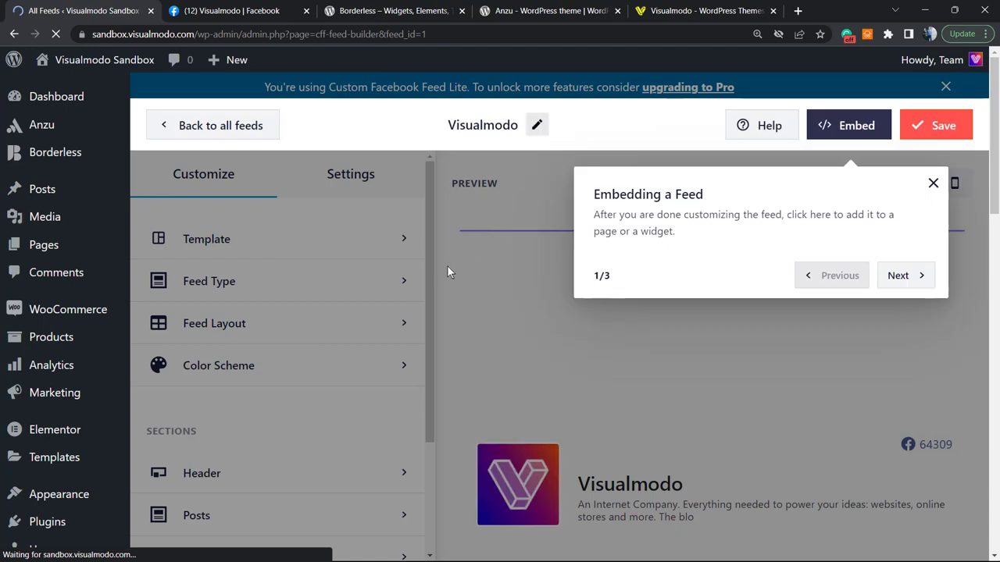
click(906, 278)
click(459, 326)
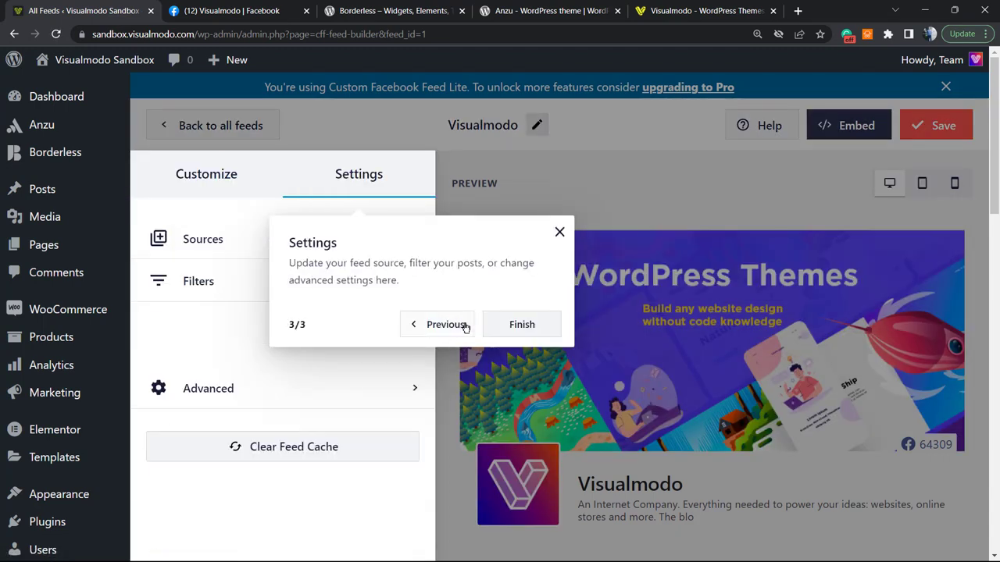
click(550, 325)
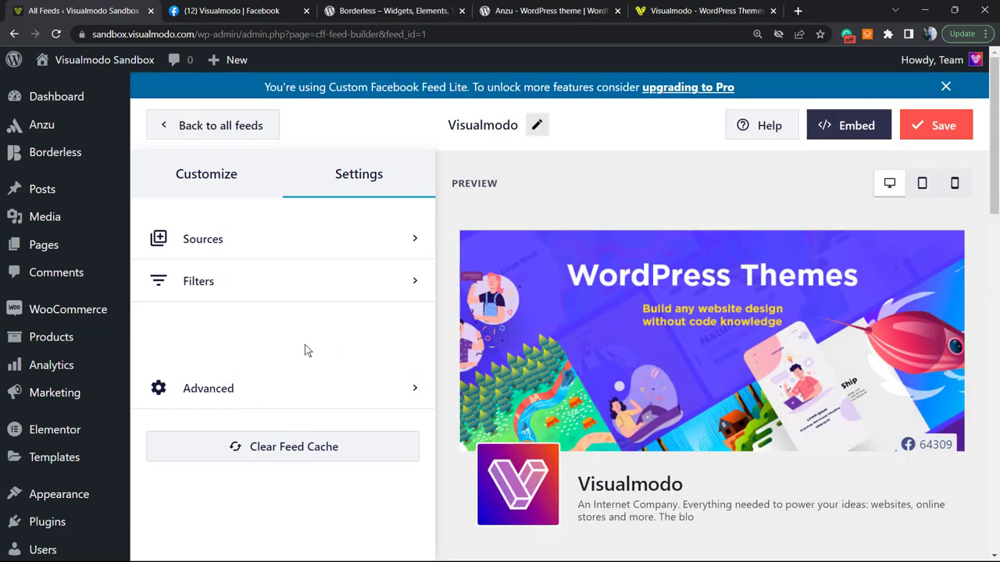
scroll(612, 409, down, 2)
scroll(619, 401, down, 2)
scroll(620, 391, down, 4)
scroll(632, 367, up, 10)
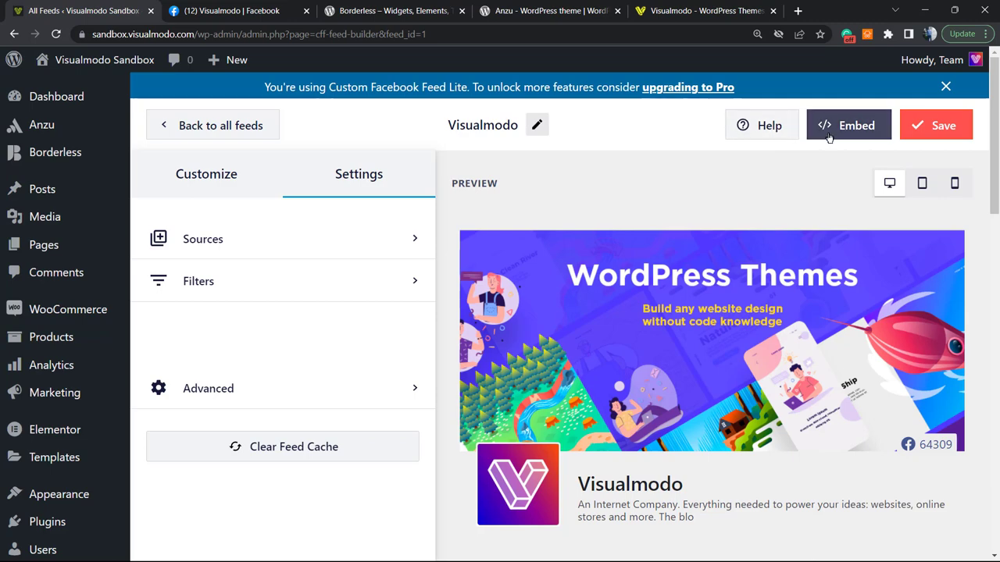
Save the feed and copy its shortcode from the Embed dialog, without adding it to a page
click(918, 129)
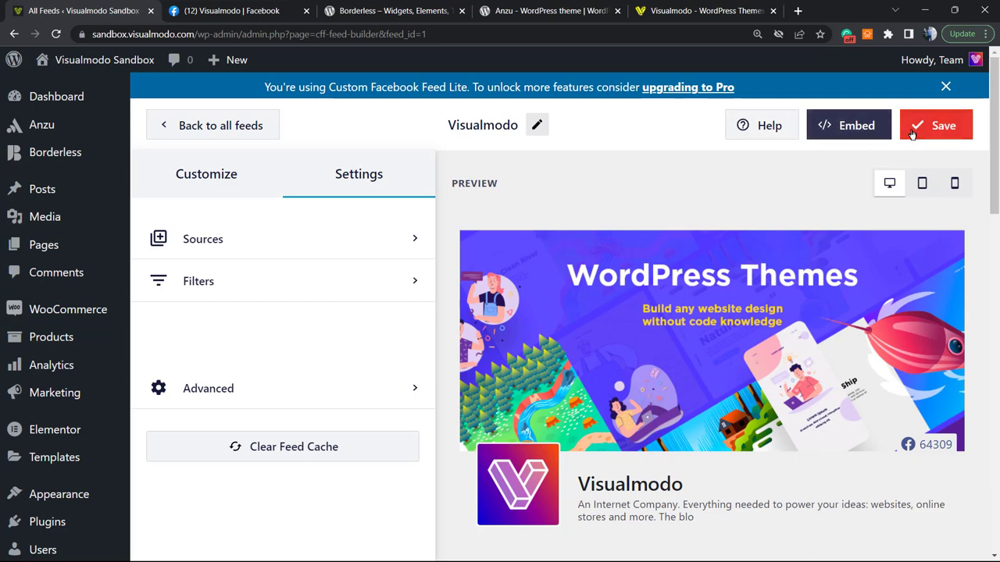
click(818, 126)
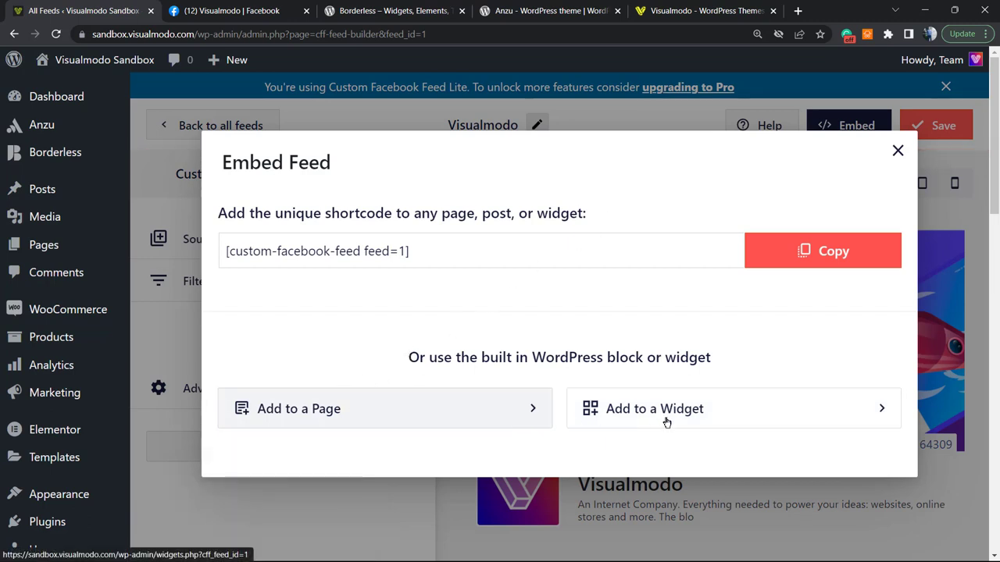
triple_click(449, 258)
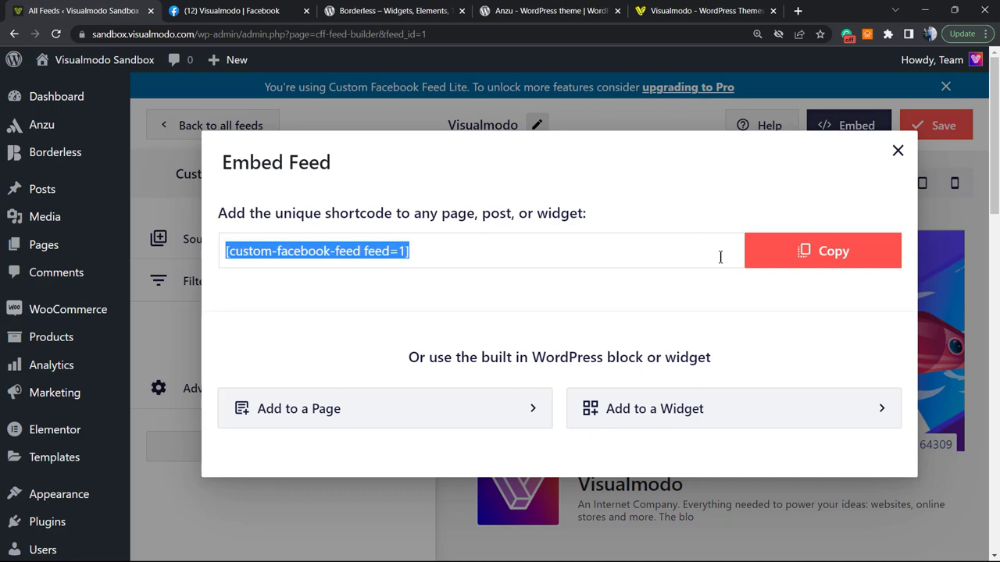
click(794, 251)
click(382, 416)
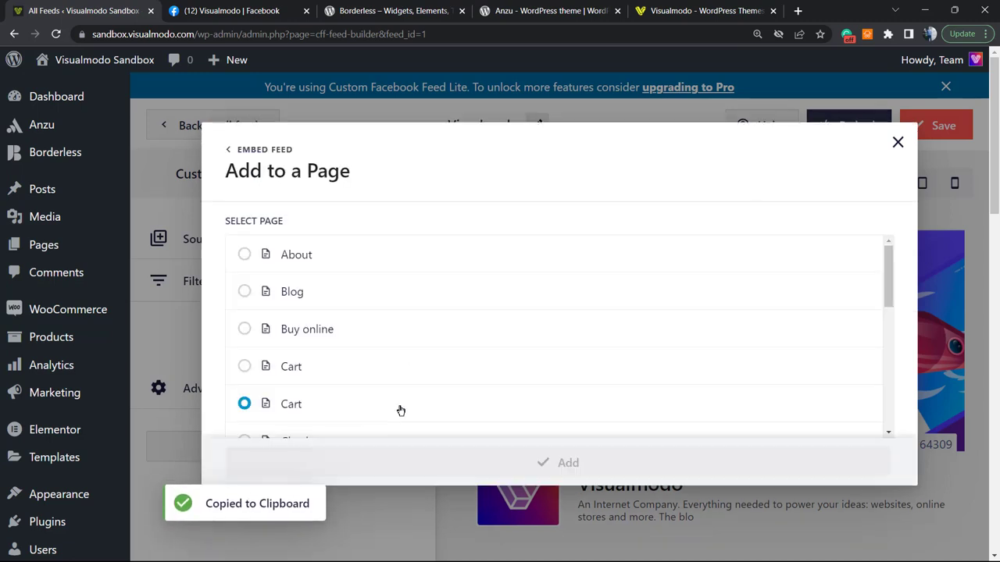
scroll(484, 297, down, 2)
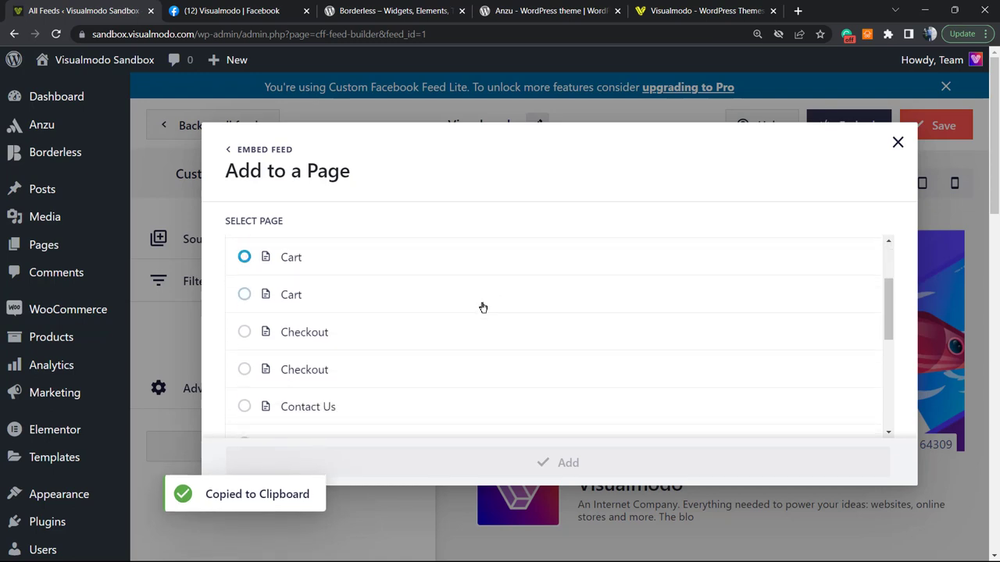
scroll(460, 340, down, 3)
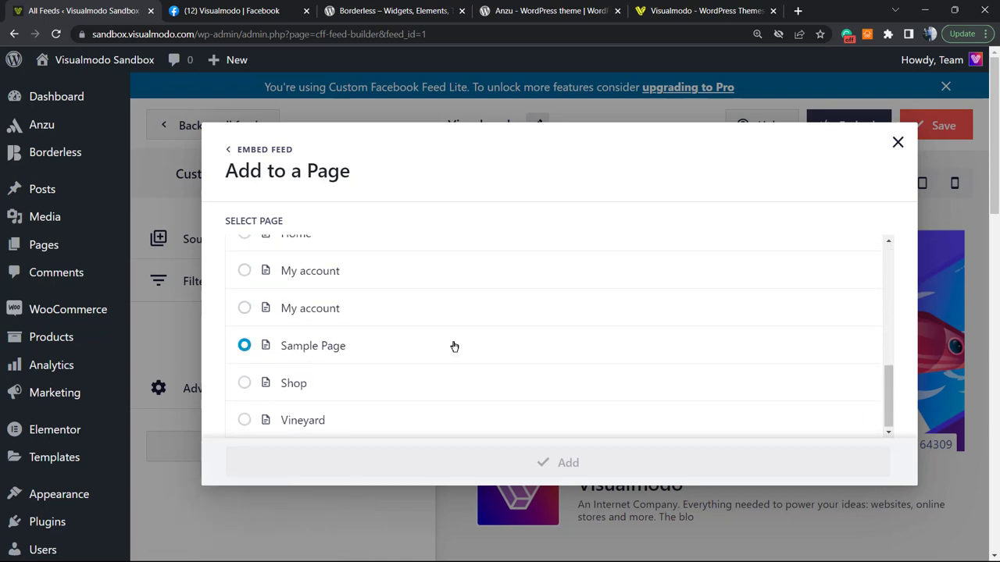
scroll(438, 352, up, 5)
scroll(468, 336, up, 3)
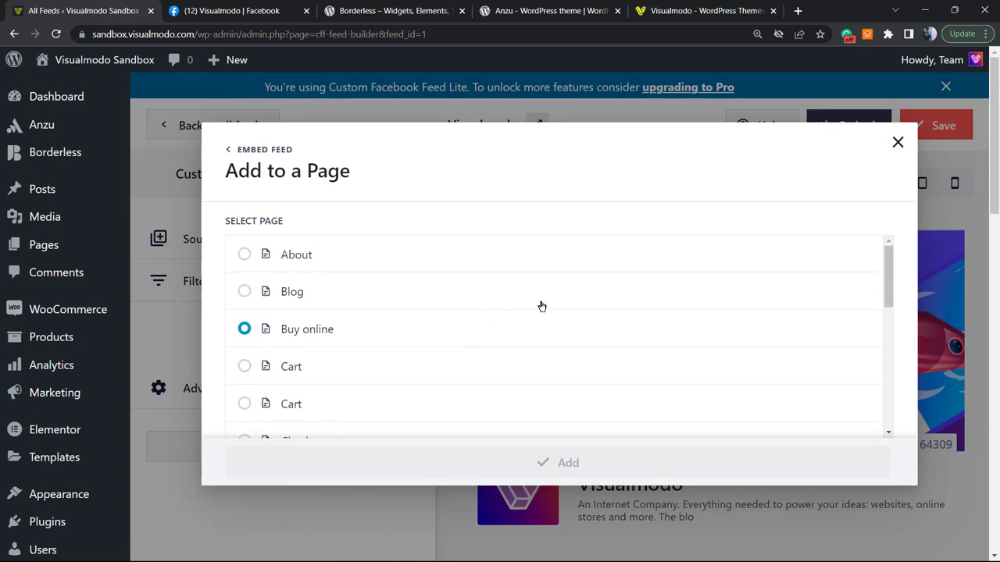
click(898, 143)
mouse_move(43, 244)
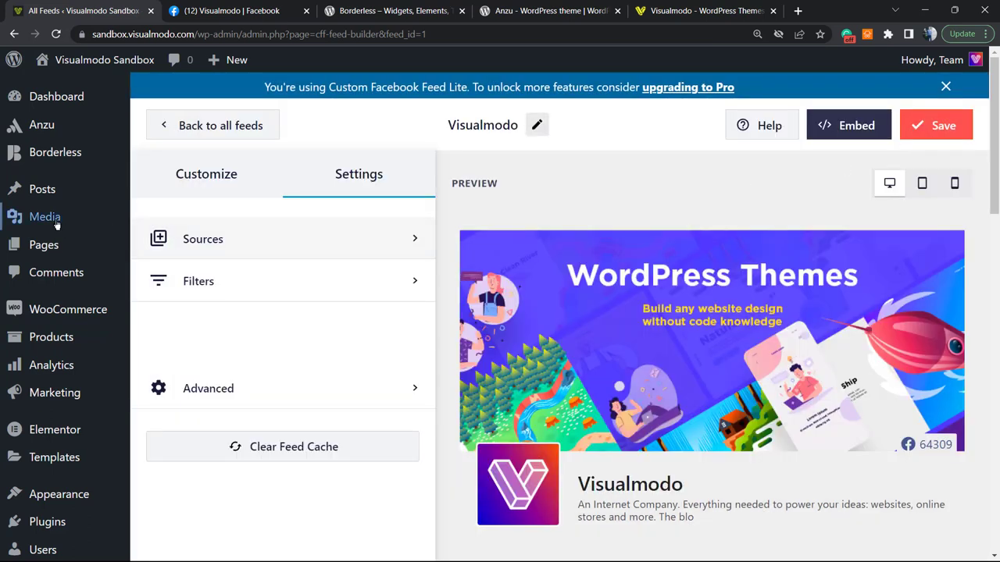
Start a new page titled 'My Facebook Feed'
click(212, 270)
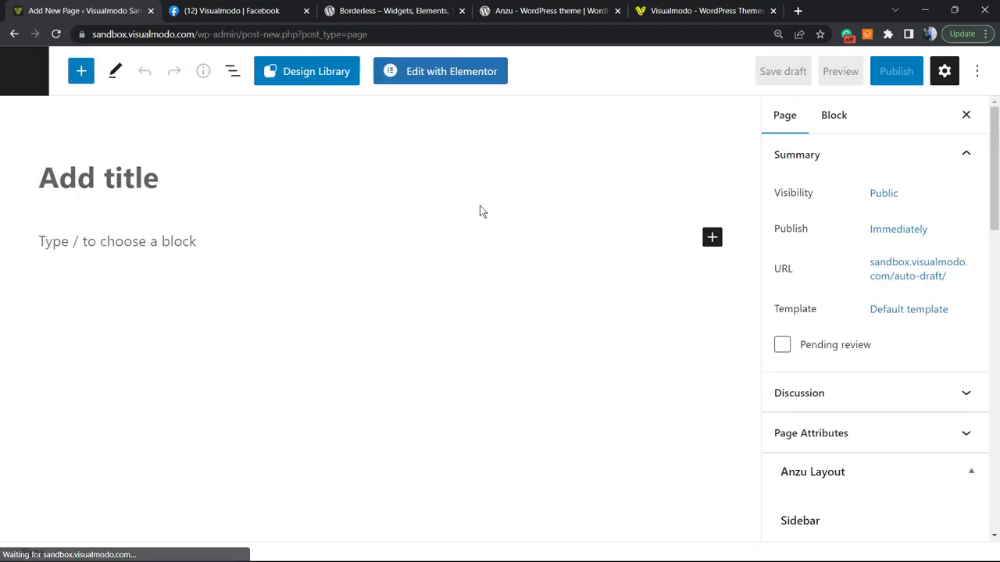
click(209, 180)
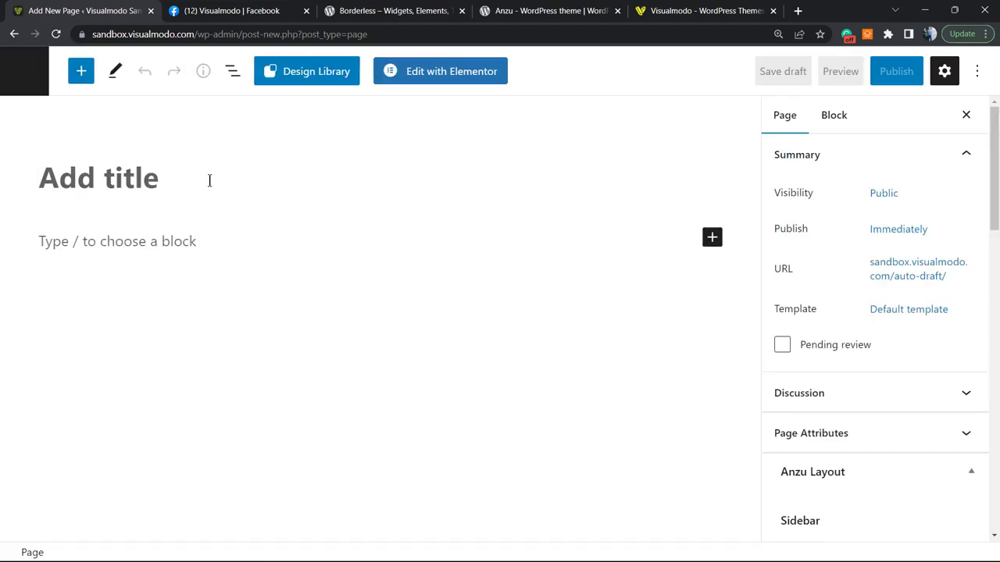
click(210, 181)
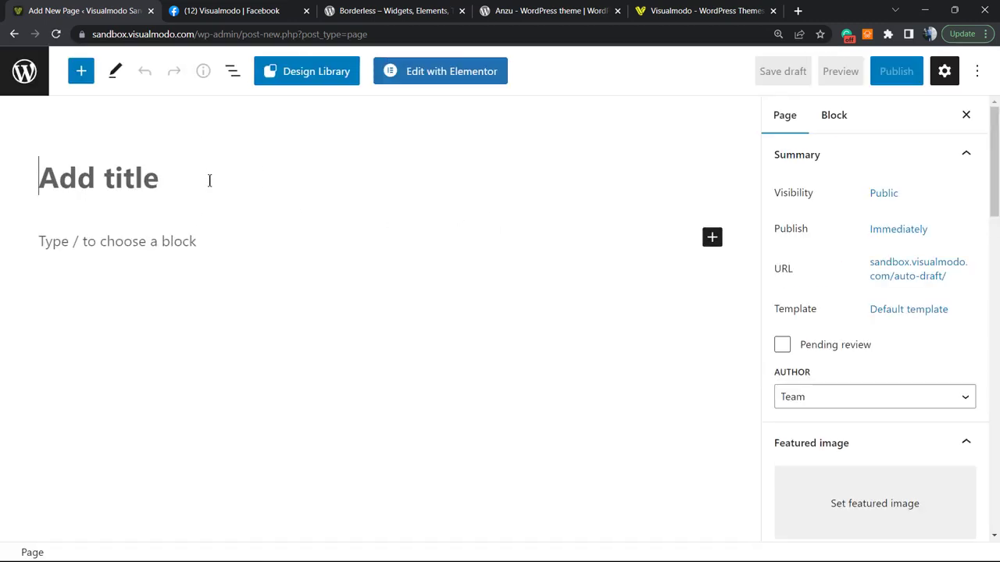
text(My )
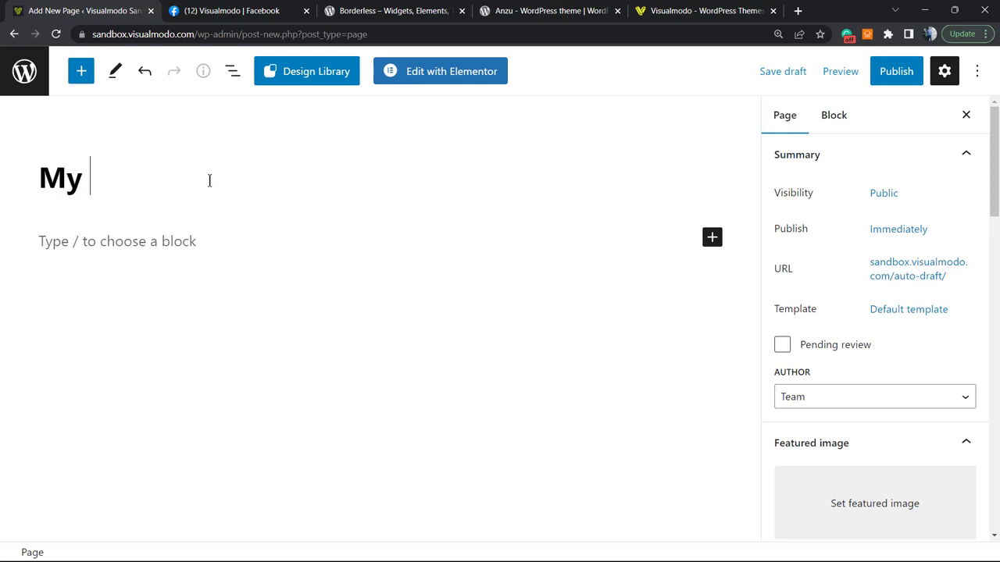
text(Facebook )
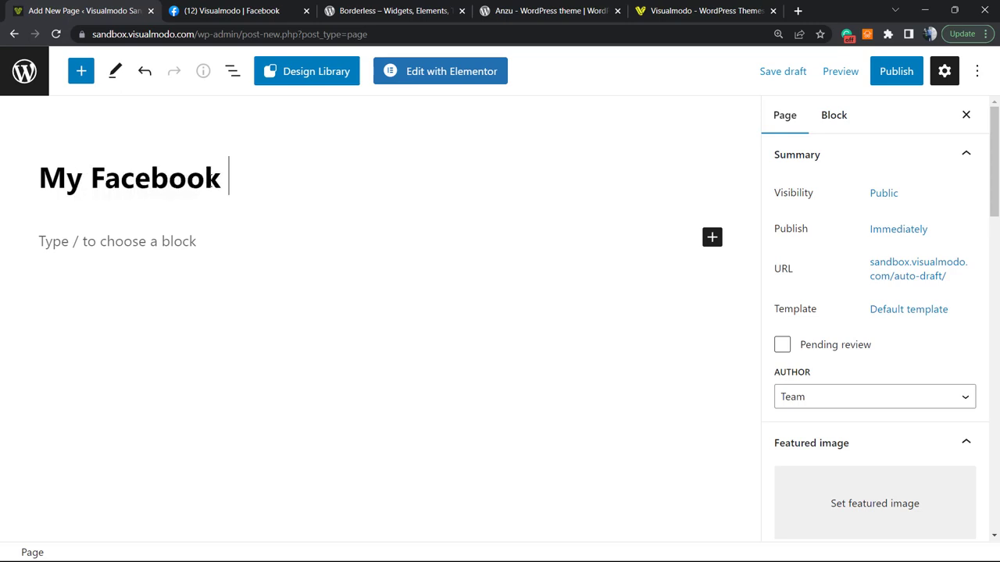
text(Feed)
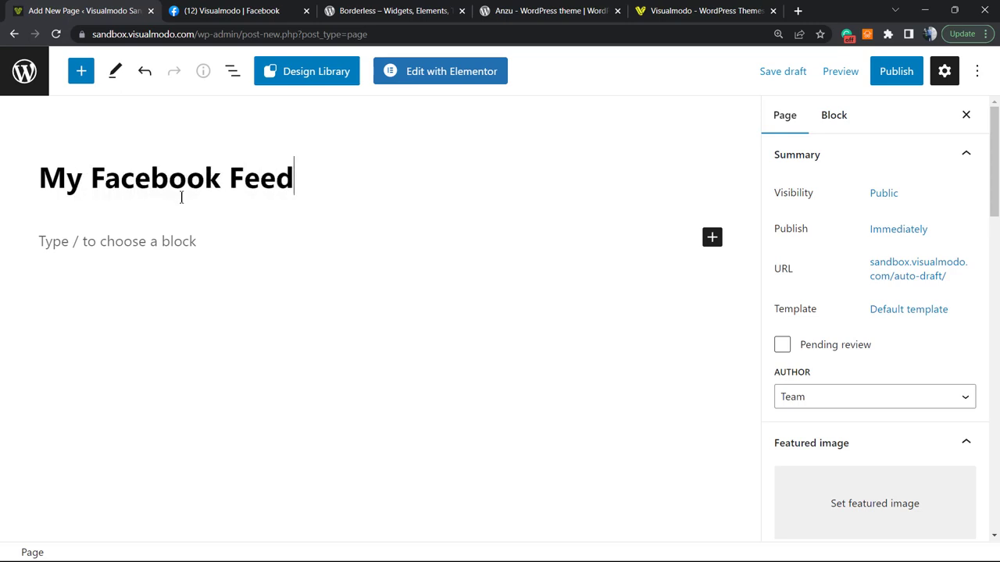
Paste the feed shortcode into a Shortcode block and publish the page
click(204, 243)
key(ctrl+v)
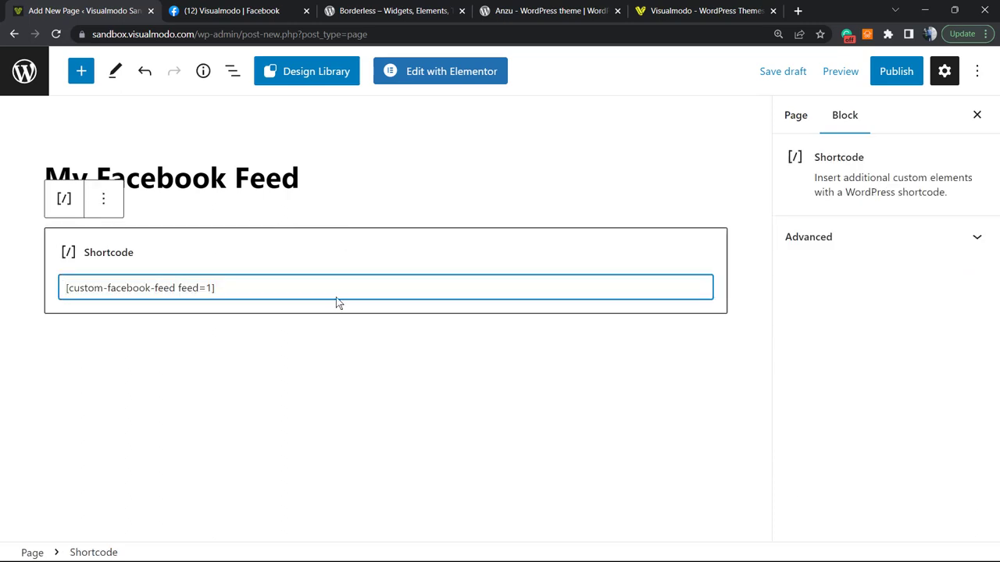
click(370, 350)
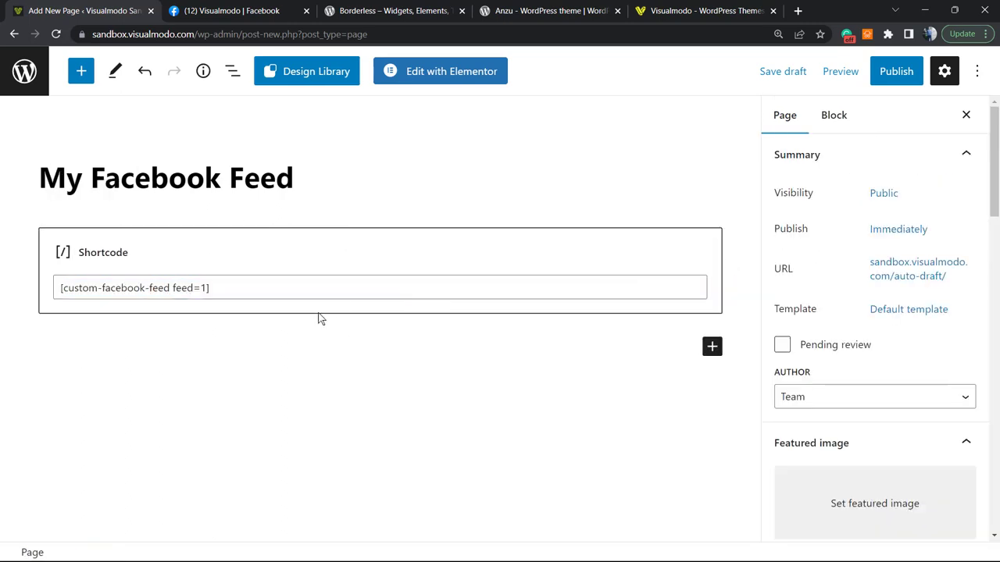
click(905, 80)
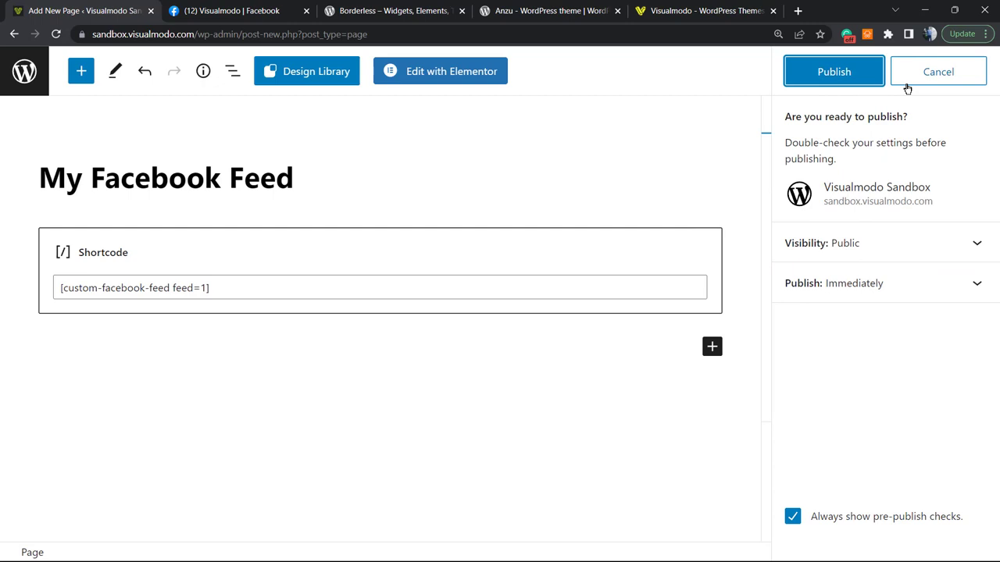
click(842, 84)
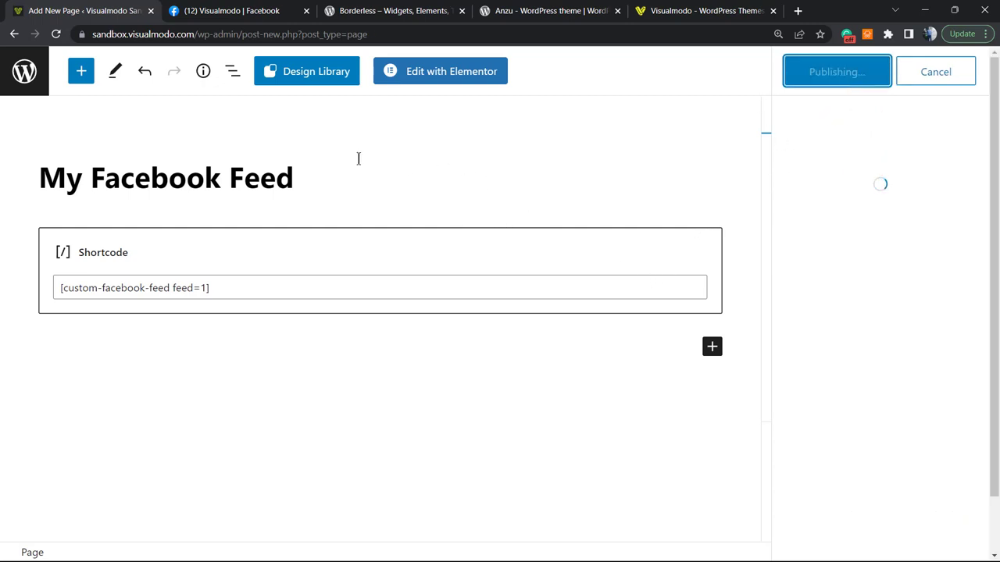
View the live My Facebook Feed page in a new tab, then return to the editor tab
right_click(842, 255)
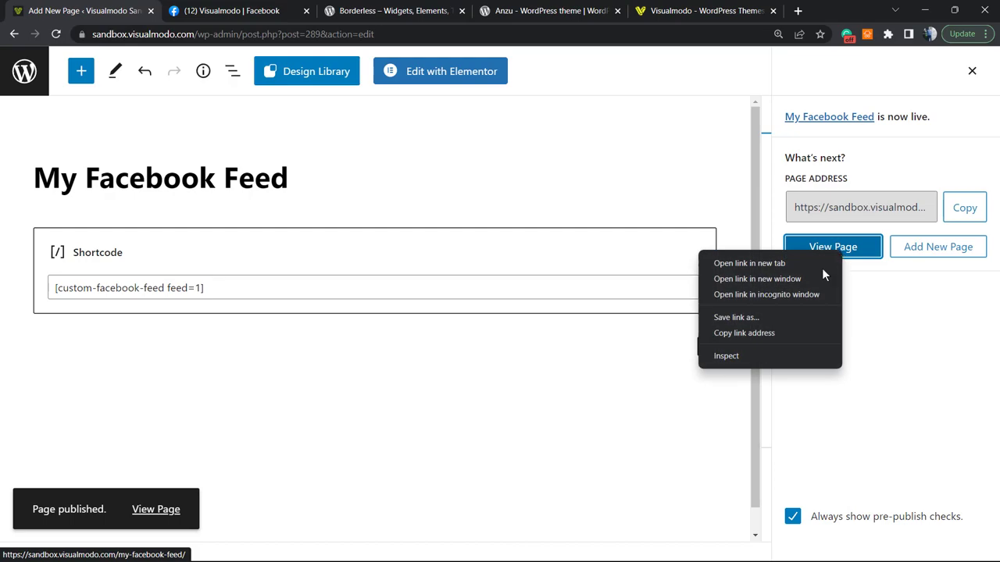
click(757, 266)
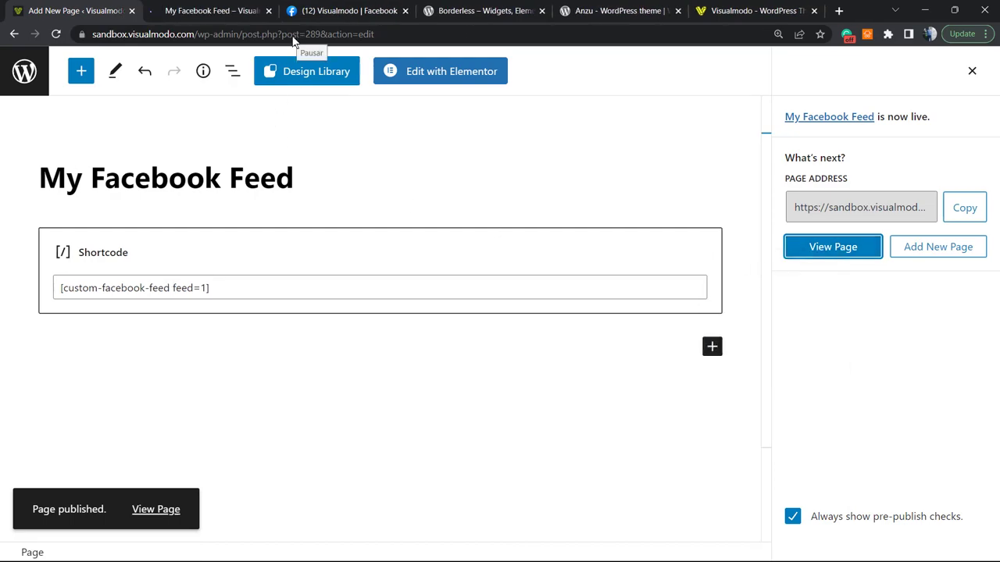
key(ctrl+Tab)
scroll(306, 253, down, 3)
scroll(307, 252, down, 4)
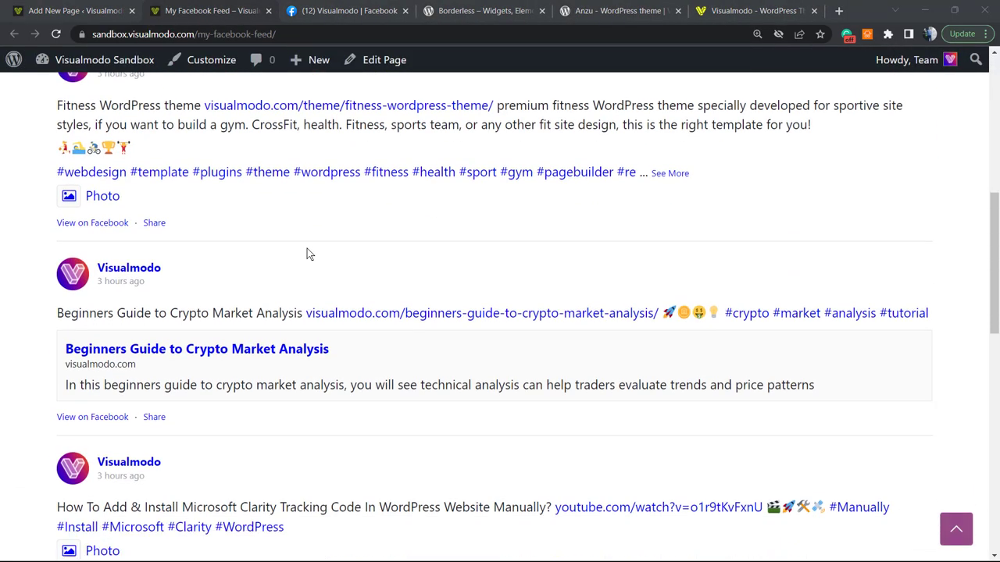
scroll(307, 248, down, 5)
scroll(313, 250, down, 3)
scroll(431, 368, up, 4)
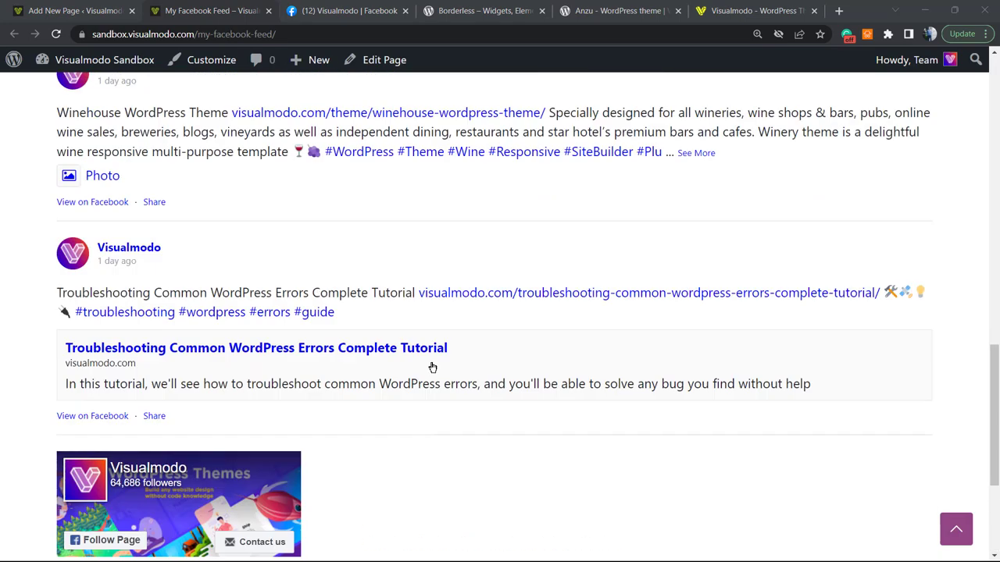
scroll(429, 366, up, 5)
scroll(424, 367, up, 6)
scroll(424, 366, up, 1)
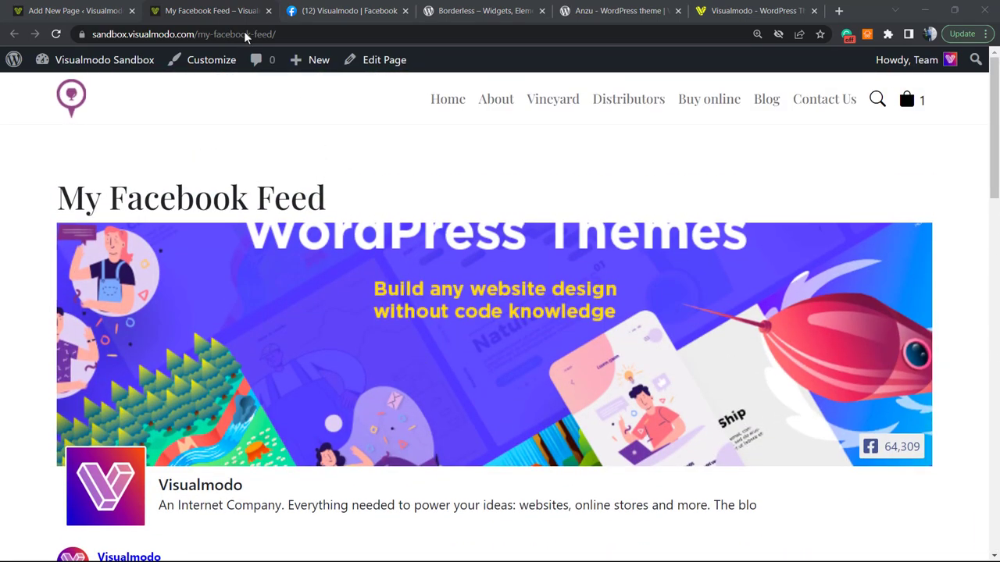
click(107, 6)
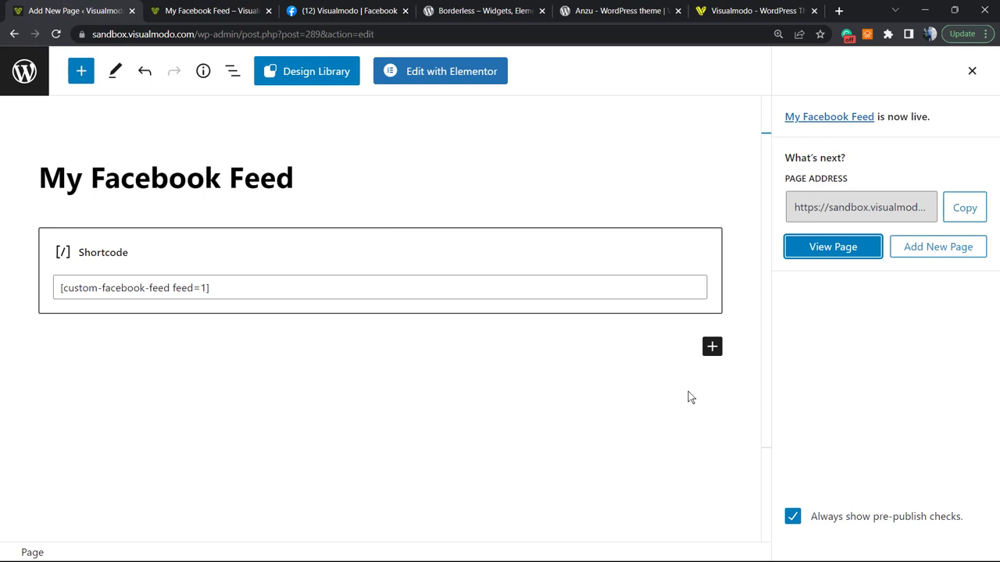
Insert a Columns block with two equal 50/50 columns
click(711, 347)
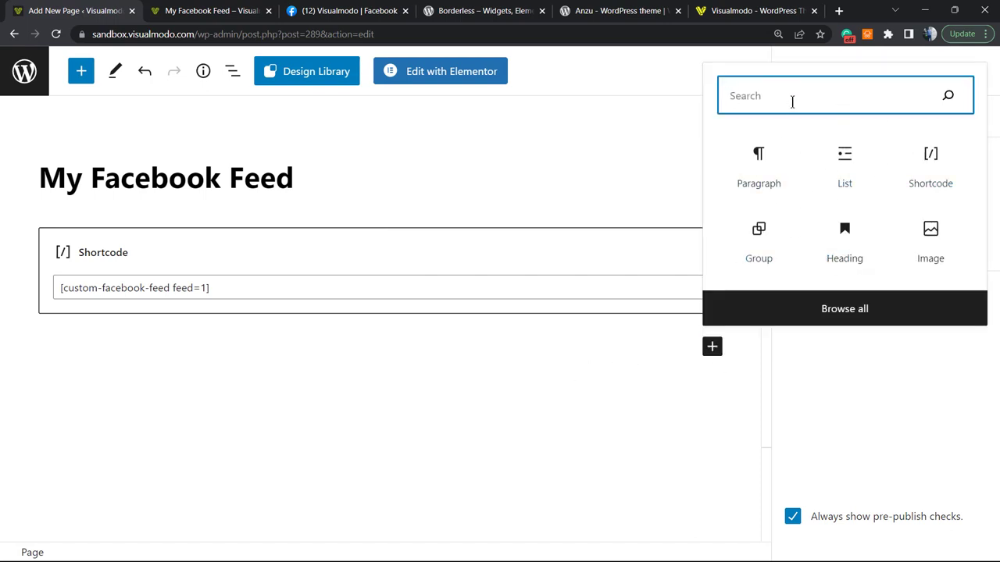
text(col)
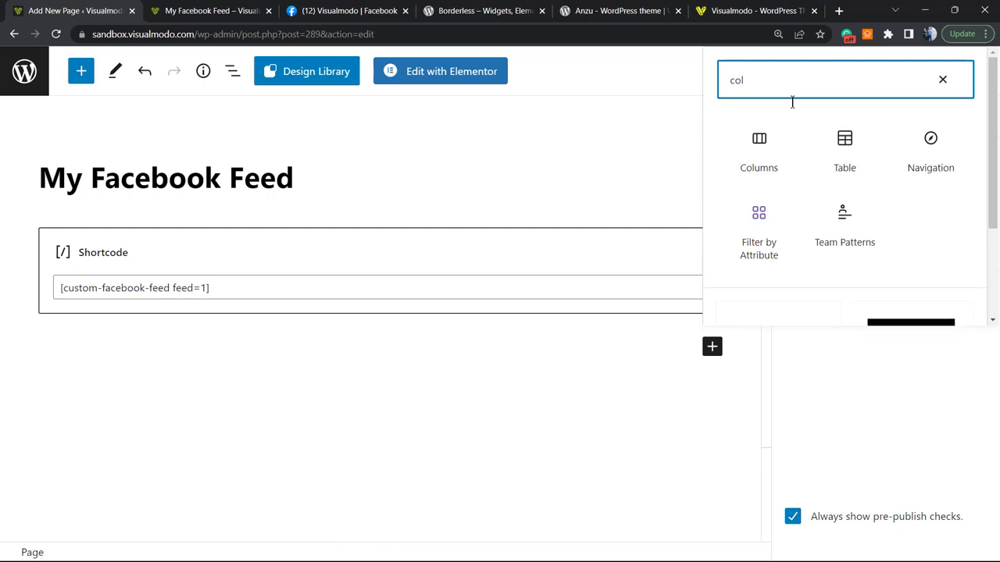
click(782, 144)
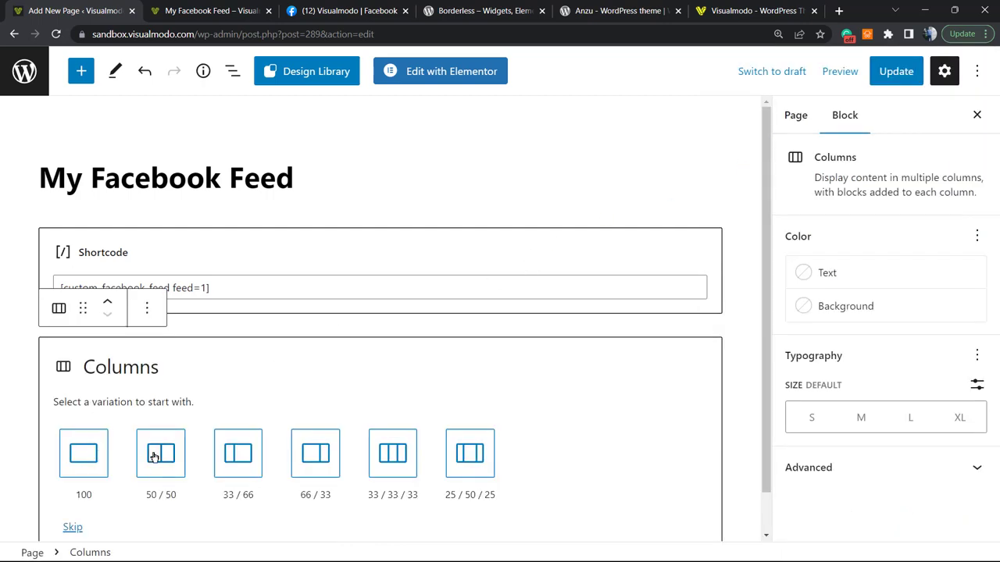
click(156, 394)
Copy the feed shortcode into a new Shortcode block in the left column
triple_click(301, 287)
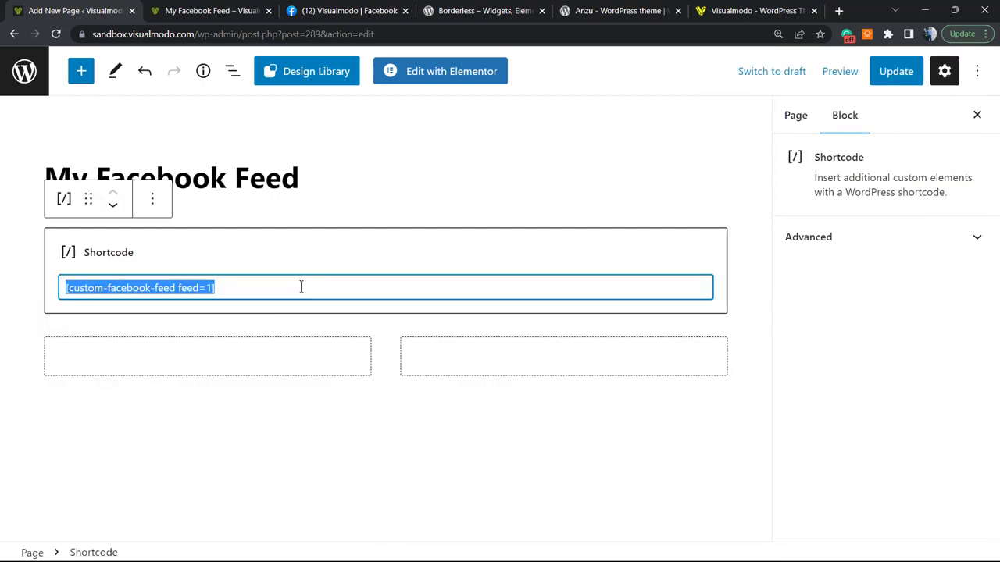
click(247, 357)
click(201, 356)
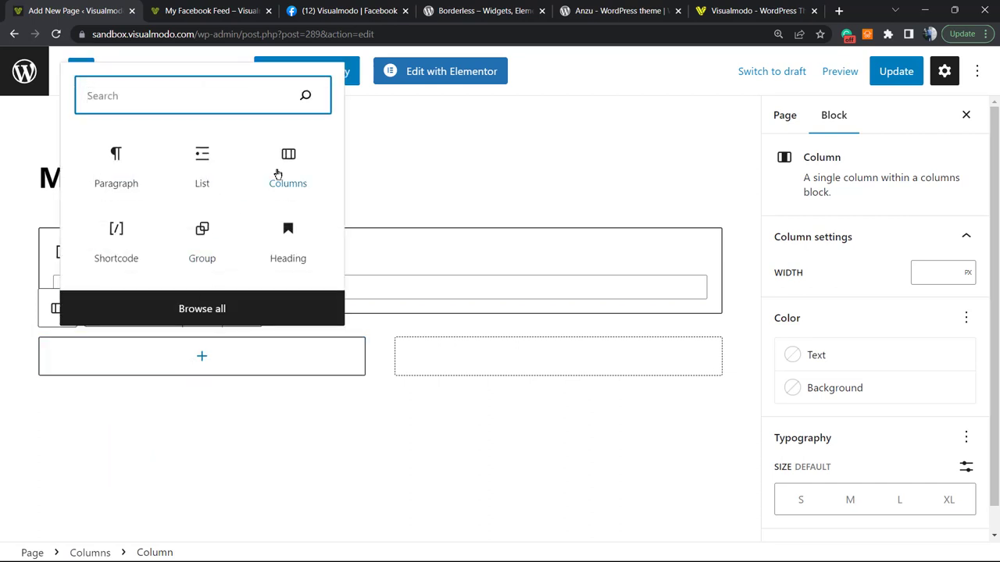
click(156, 251)
text([custom-facebook-feed feed=1])
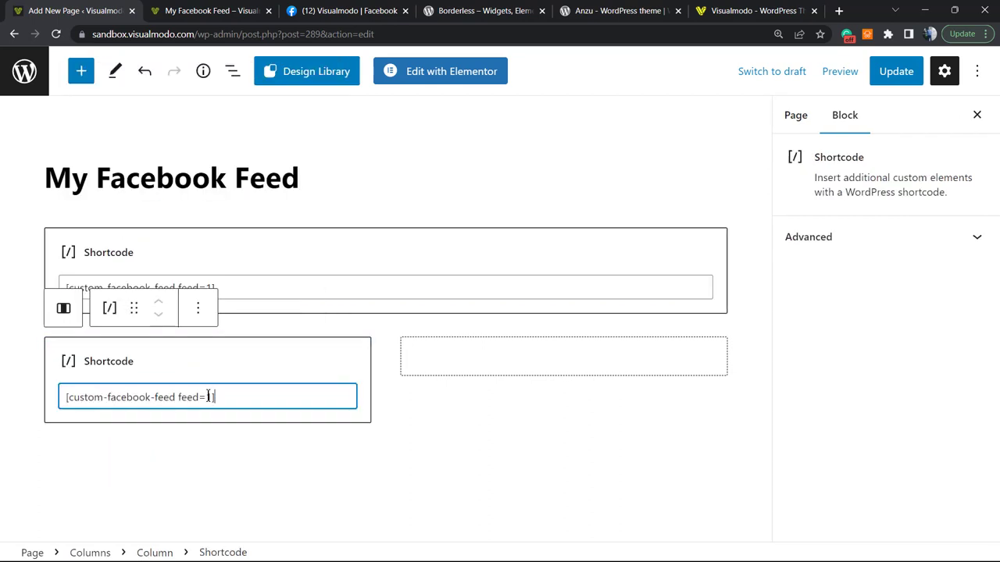
click(428, 444)
Remove the duplicate feed shortcode block above the columns
click(349, 251)
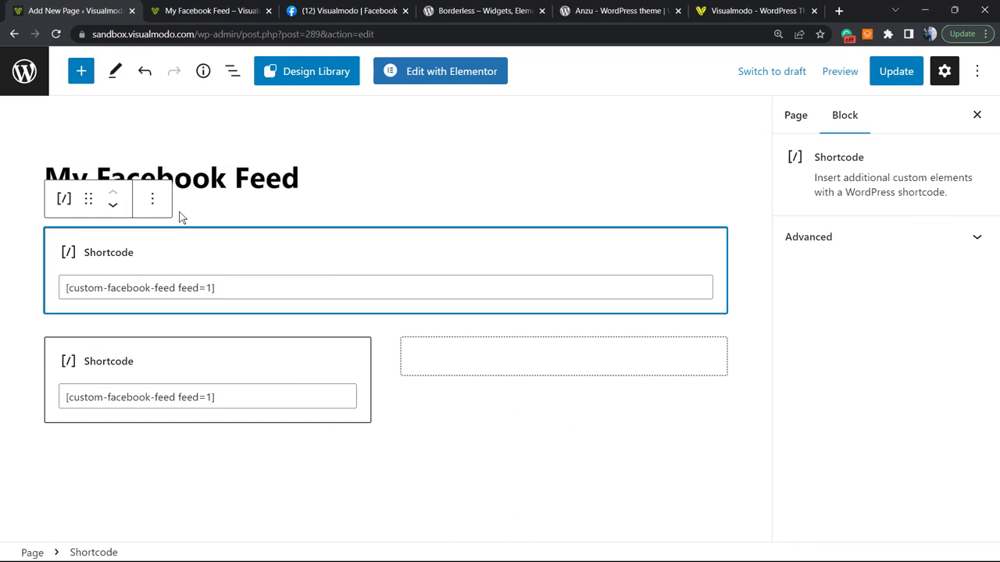
click(151, 199)
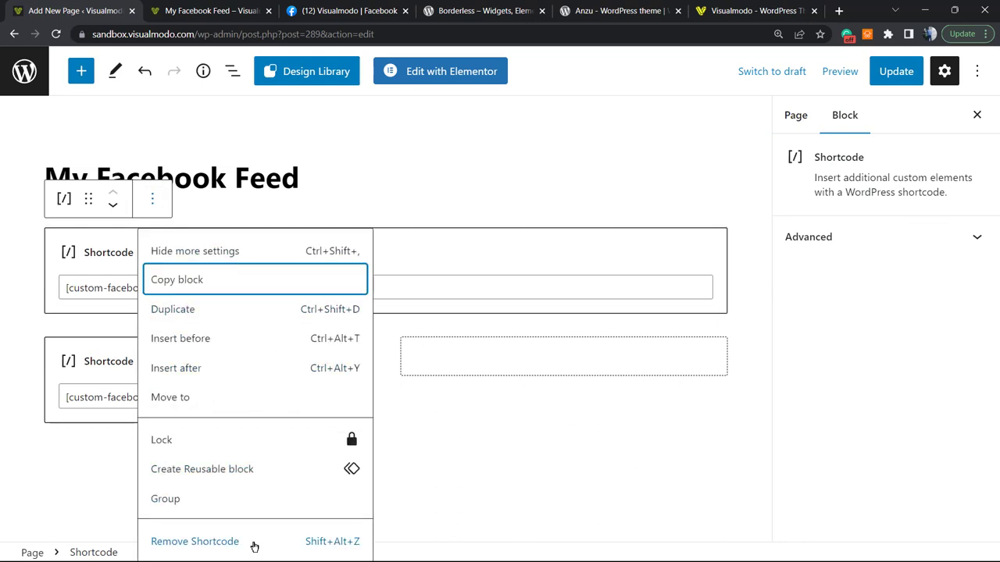
click(252, 541)
Add a paragraph to the right column and update the page
click(557, 250)
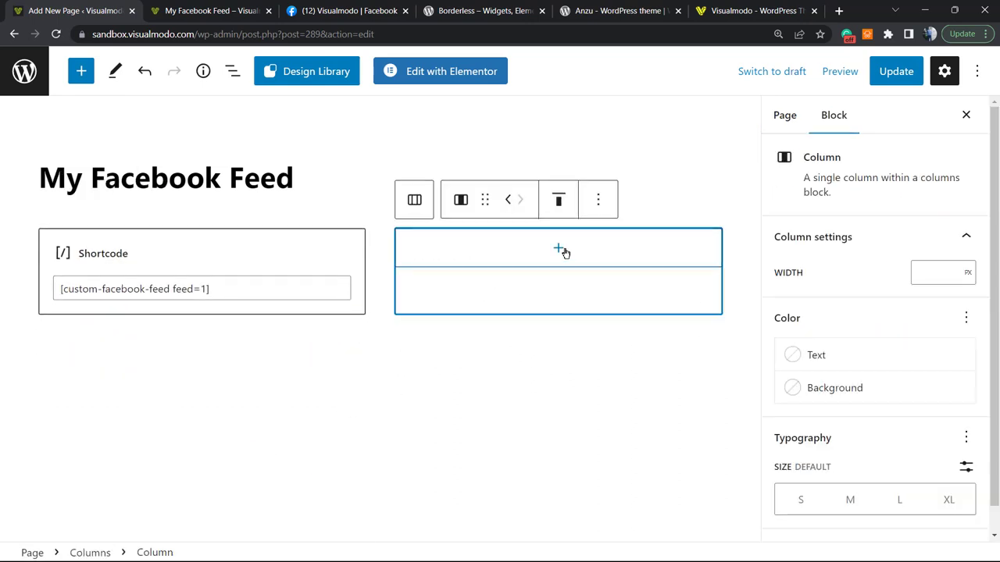
click(556, 248)
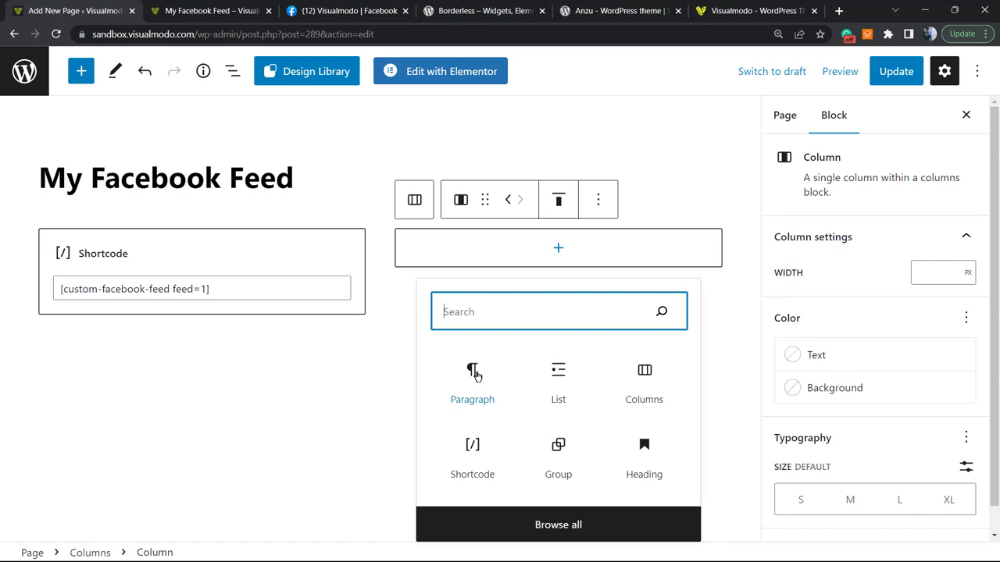
click(461, 372)
text(fqrefwqrefwqe)
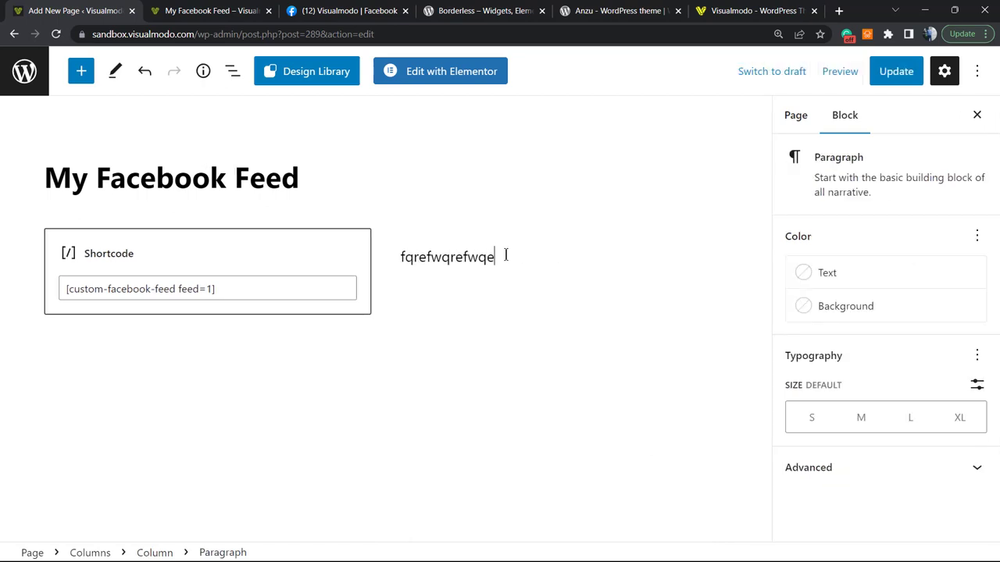
text( 2rfqwerfwerf wervwervwer)
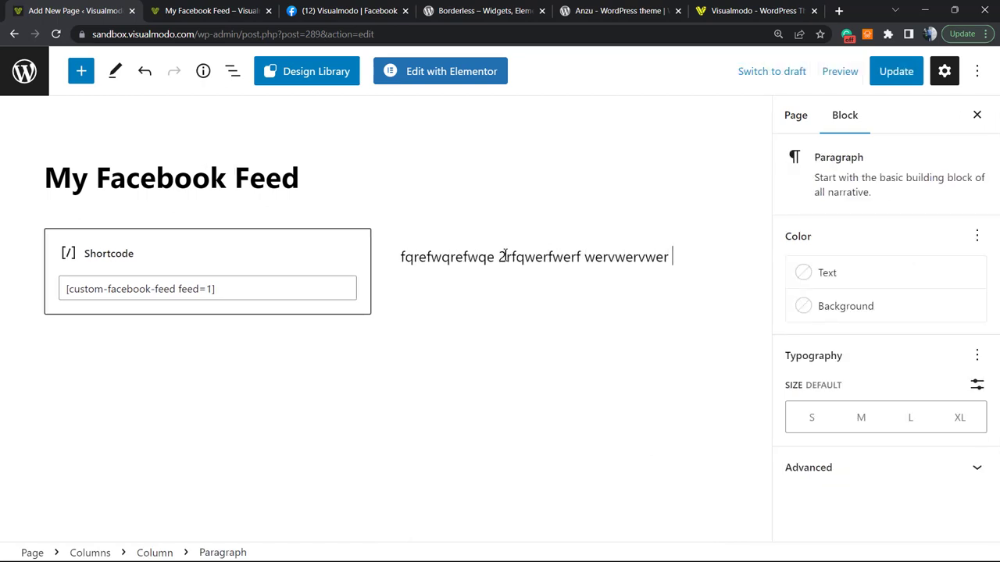
text( qwerfqwerfqre)
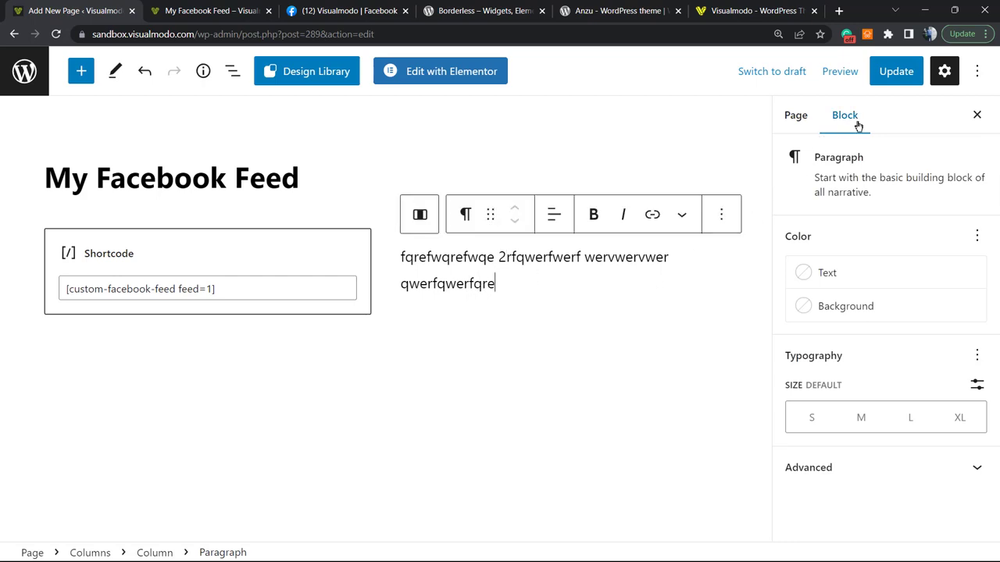
click(896, 72)
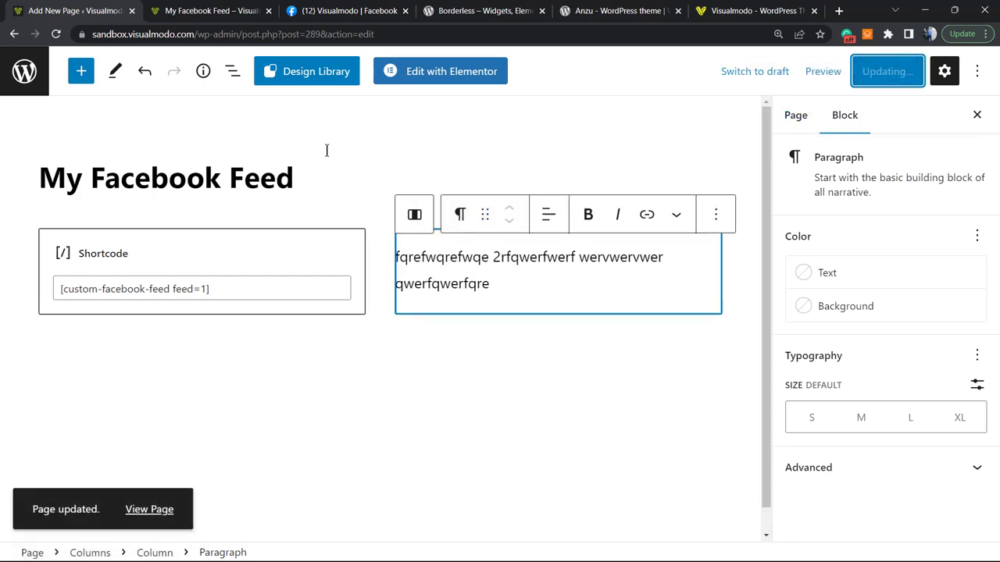
Reload the live My Facebook Feed page, check the editor and Pages list, then return
click(260, 5)
key(F5)
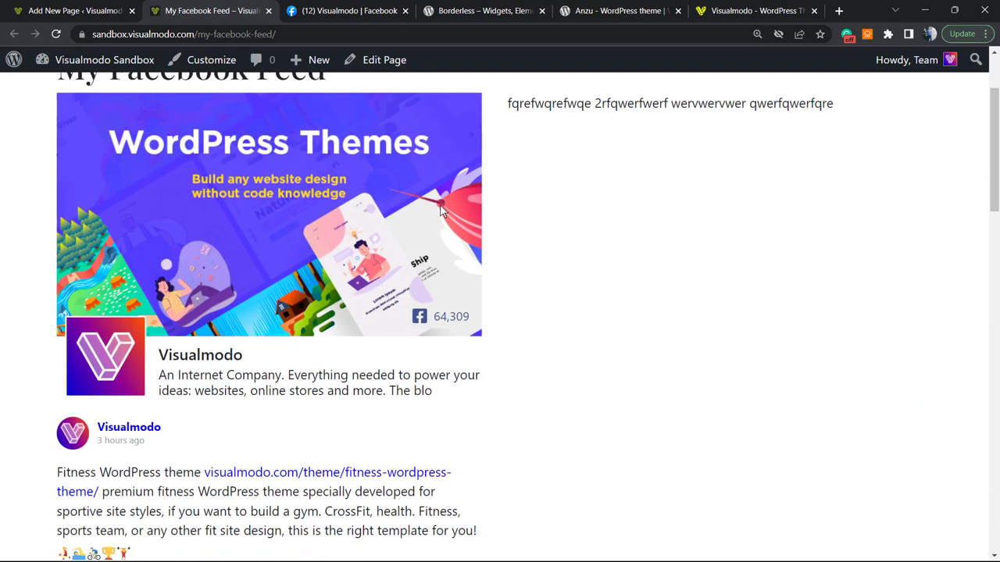
scroll(528, 255, down, 1)
scroll(440, 290, down, 3)
scroll(440, 294, down, 3)
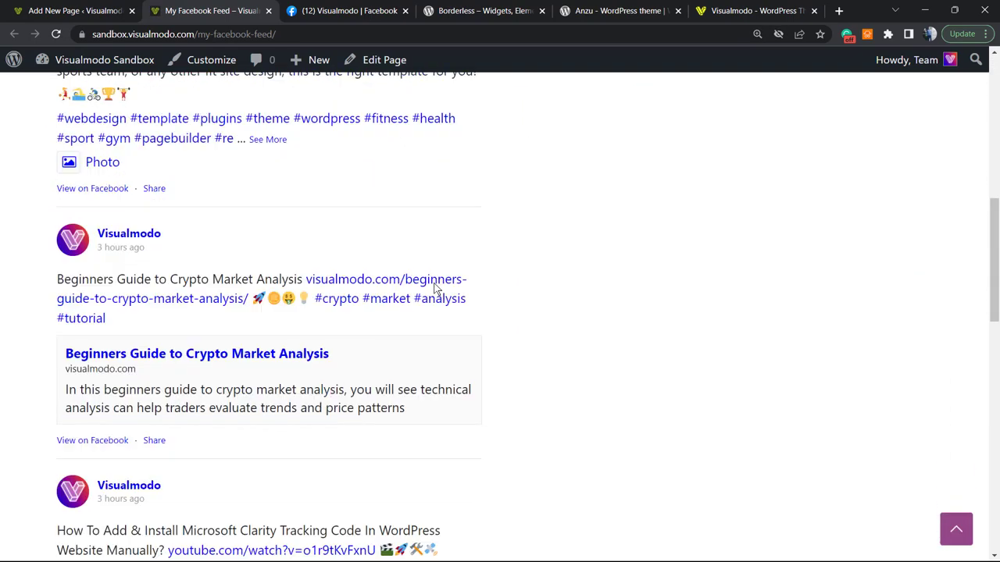
scroll(435, 289, down, 3)
scroll(435, 289, down, 3)
scroll(437, 286, down, 5)
scroll(437, 285, up, 3)
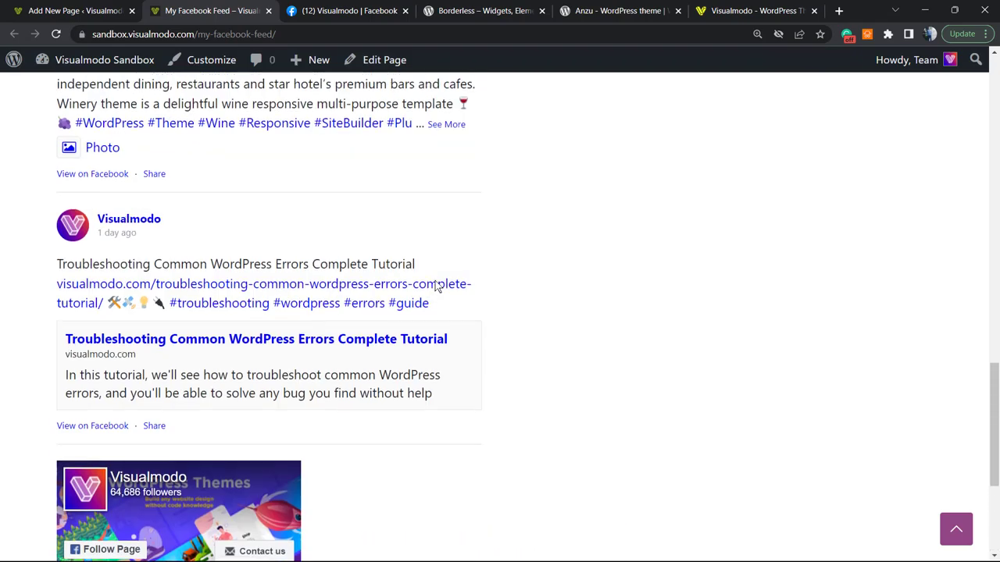
scroll(436, 287, up, 8)
scroll(435, 286, up, 6)
scroll(435, 286, up, 2)
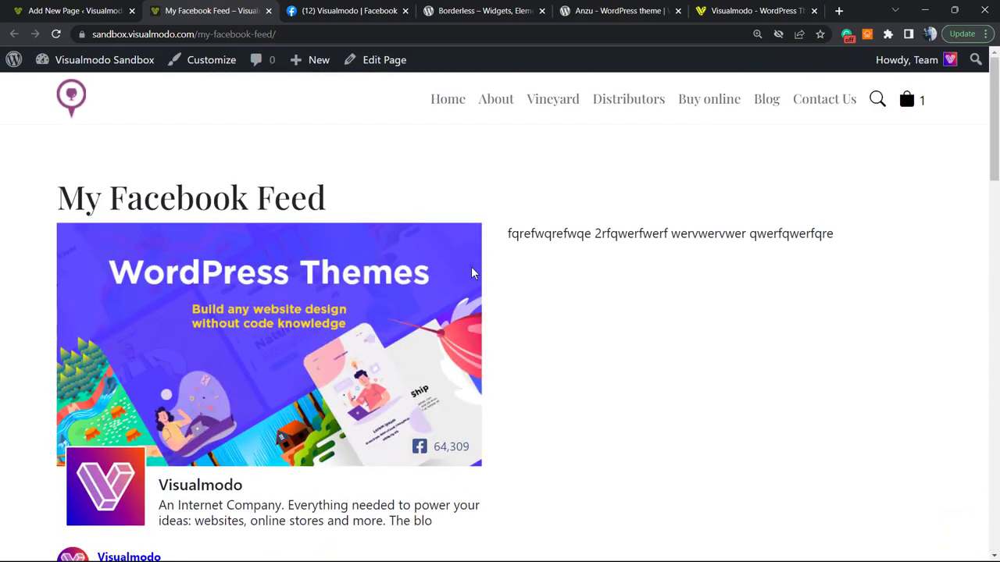
scroll(337, 299, down, 8)
scroll(344, 294, down, 2)
scroll(345, 295, down, 4)
scroll(345, 297, down, 4)
scroll(346, 295, up, 8)
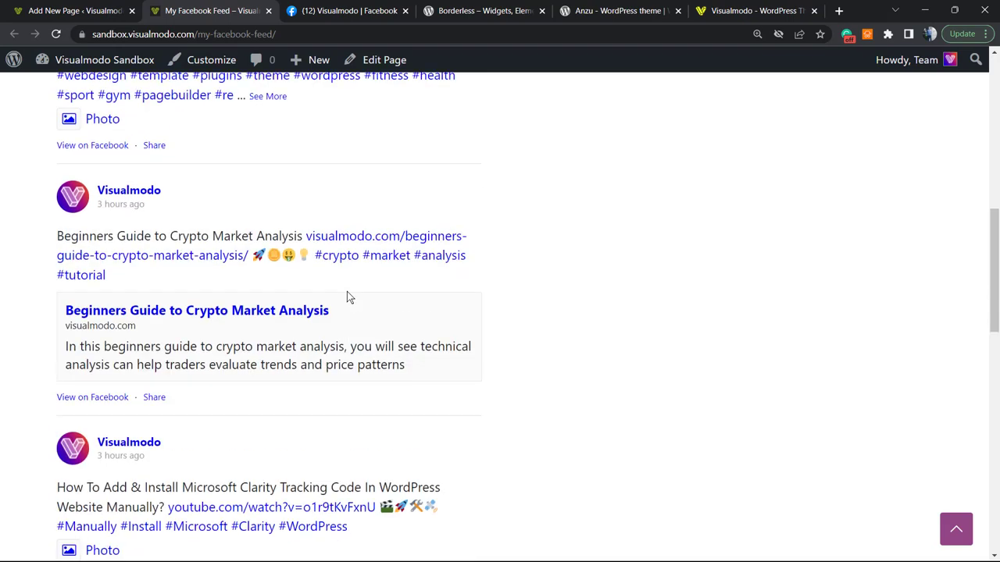
scroll(347, 295, up, 6)
click(81, 8)
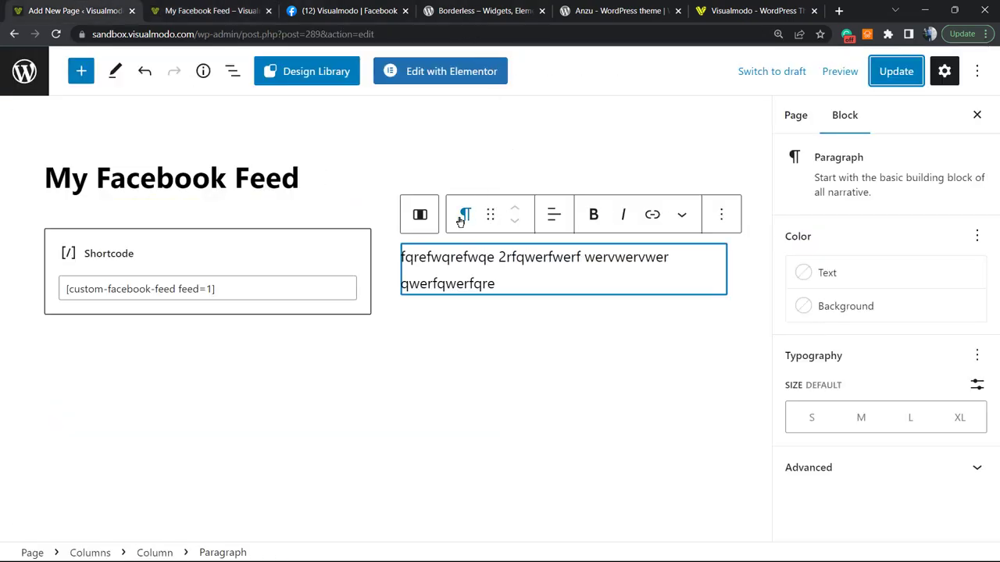
click(11, 70)
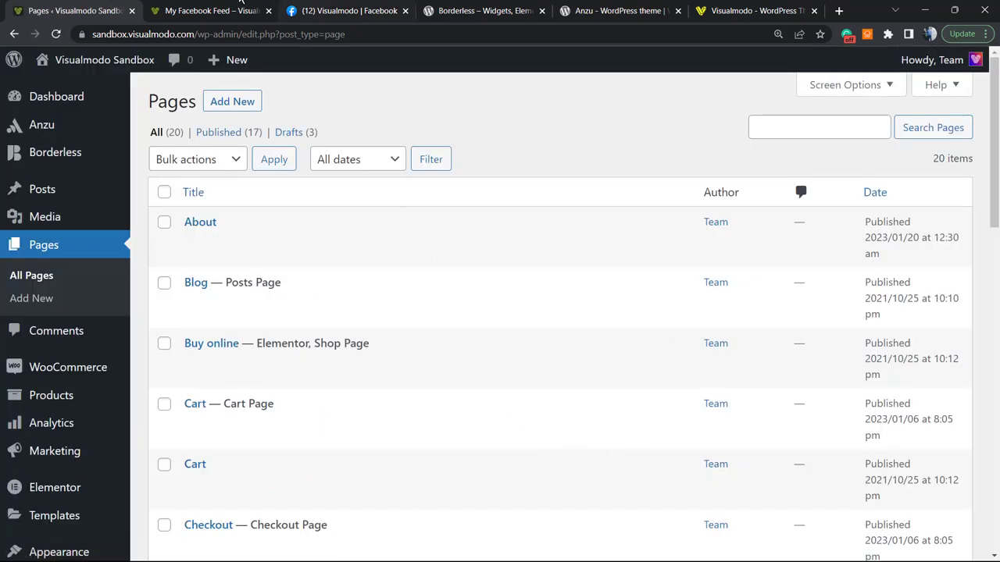
click(210, 10)
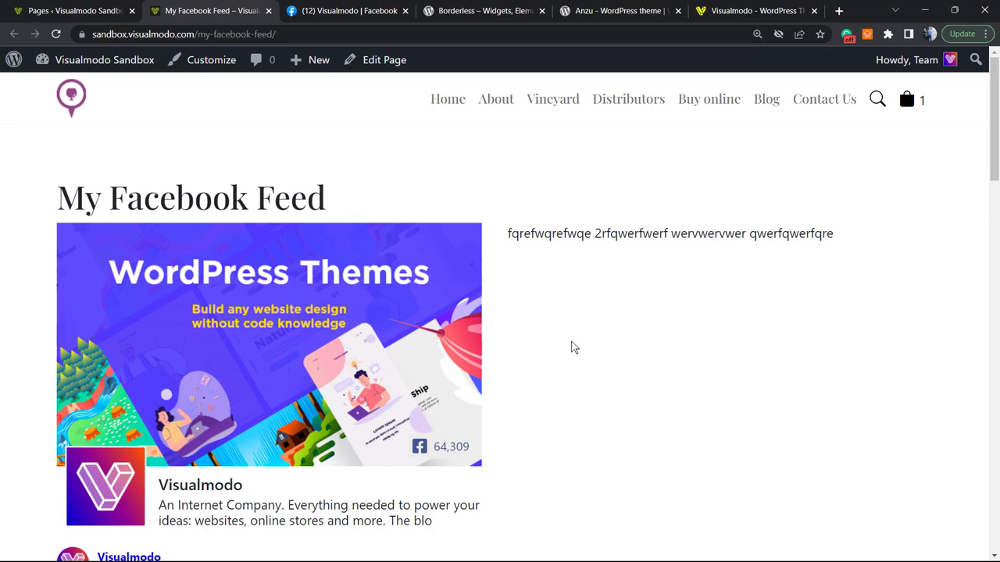
Highlight Widgets, Elements, Templates and Toolkit in the Borderless plugin title
click(347, 11)
click(509, 14)
scroll(257, 389, down, 2)
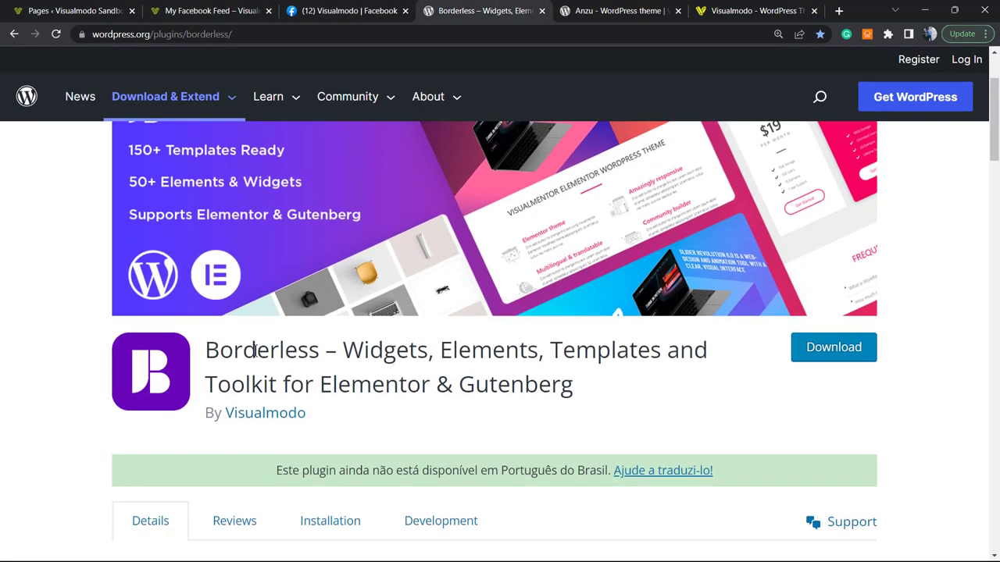
scroll(256, 351, up, 2)
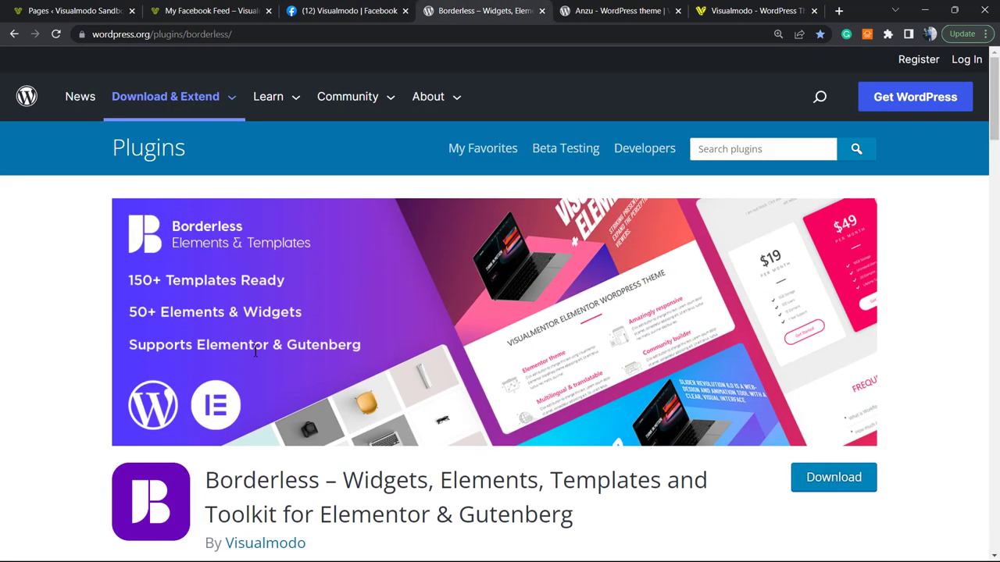
double_click(391, 479)
double_click(488, 478)
double_click(606, 476)
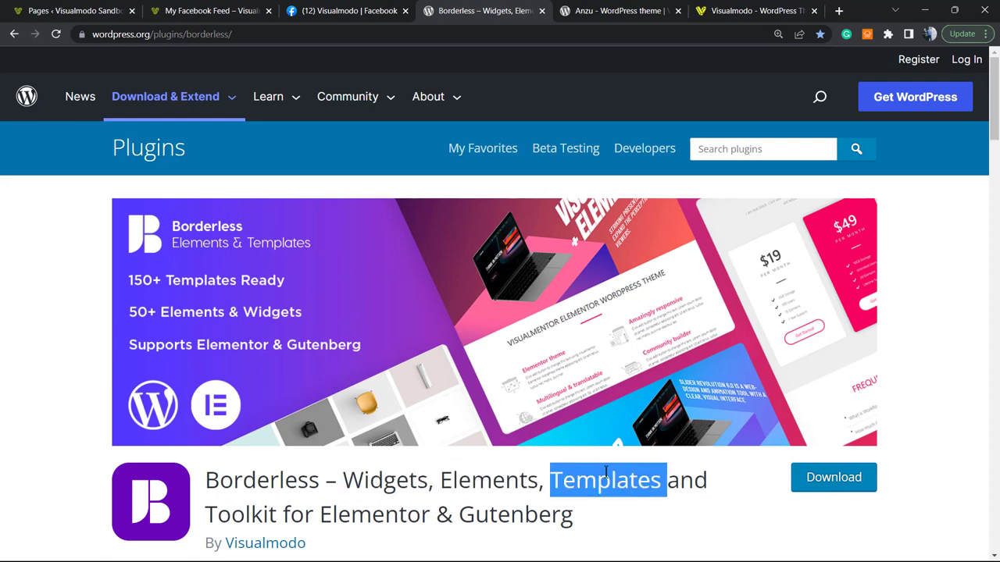
double_click(238, 515)
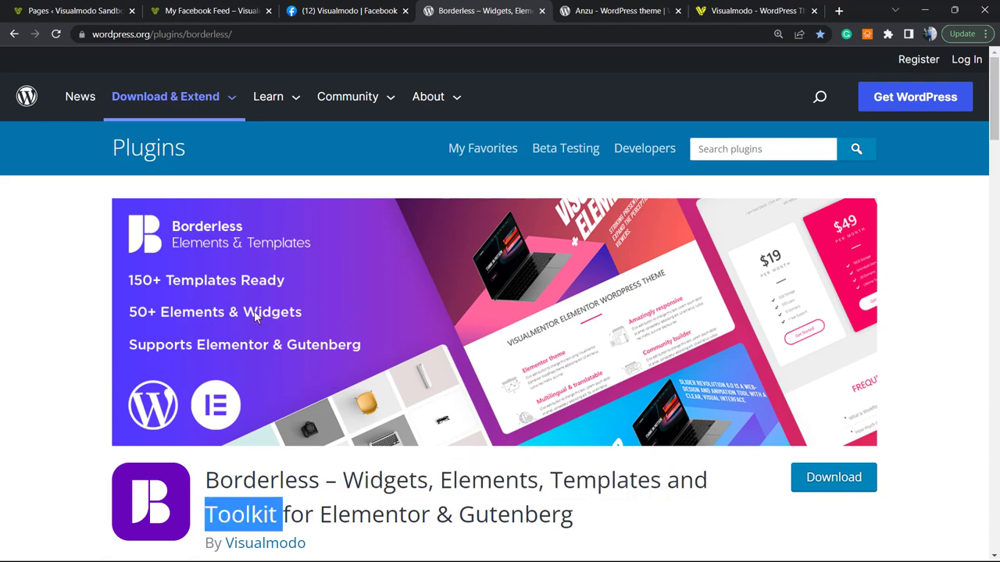
scroll(445, 457, down, 1)
scroll(426, 457, up, 1)
Switch to the Anzu theme tab and highlight the Anzu theme name
click(626, 9)
scroll(484, 279, down, 1)
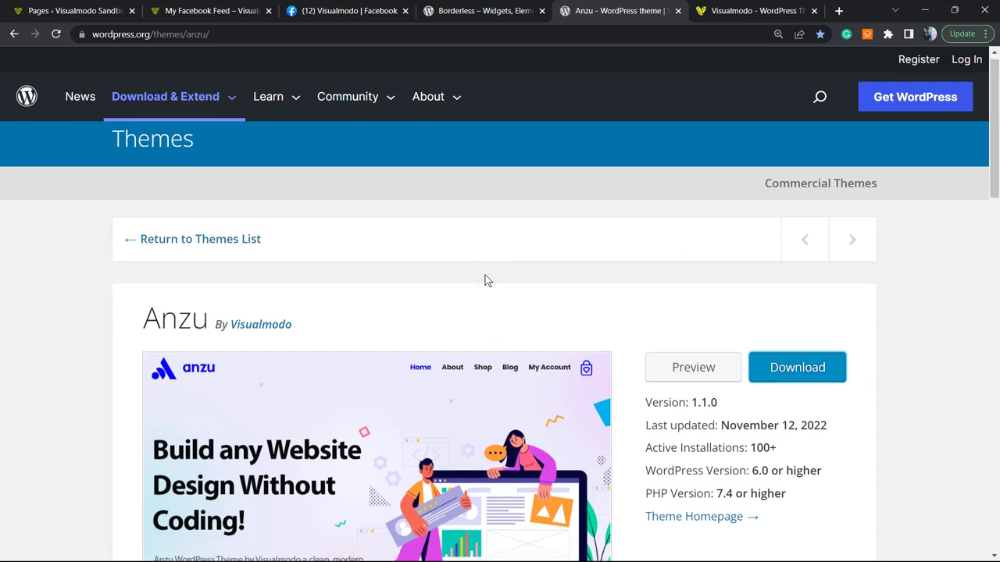
scroll(478, 286, up, 1)
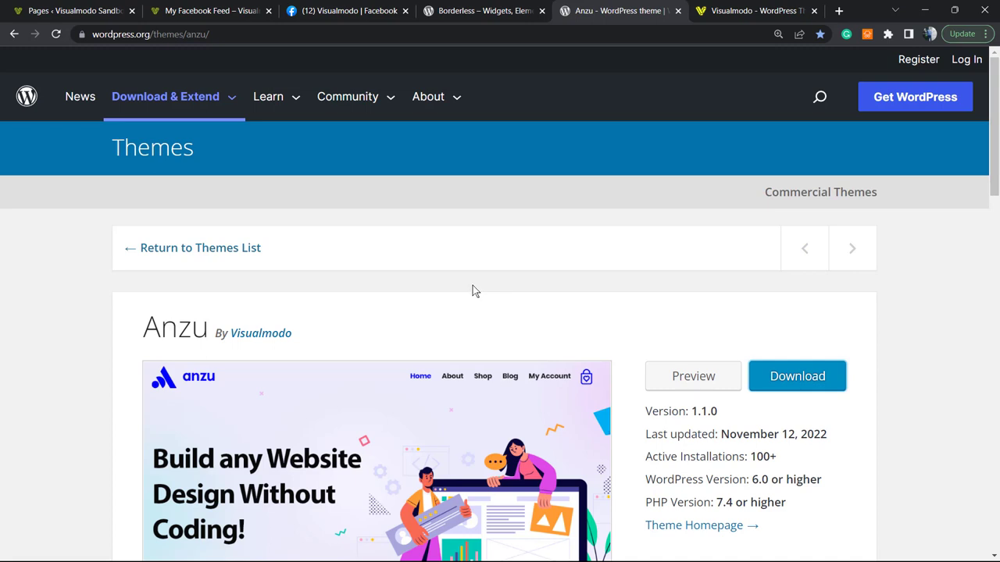
double_click(170, 313)
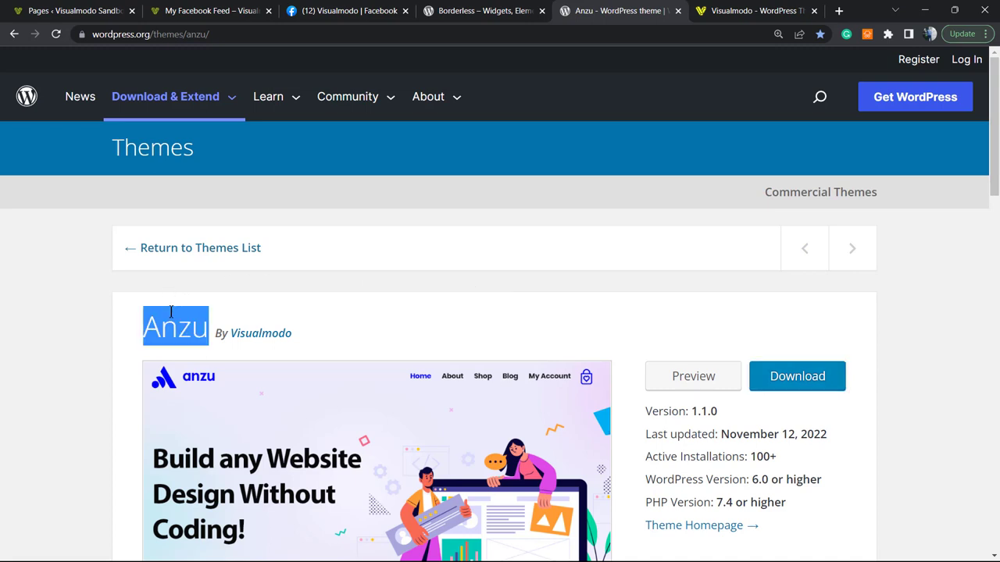
scroll(500, 316, down, 3)
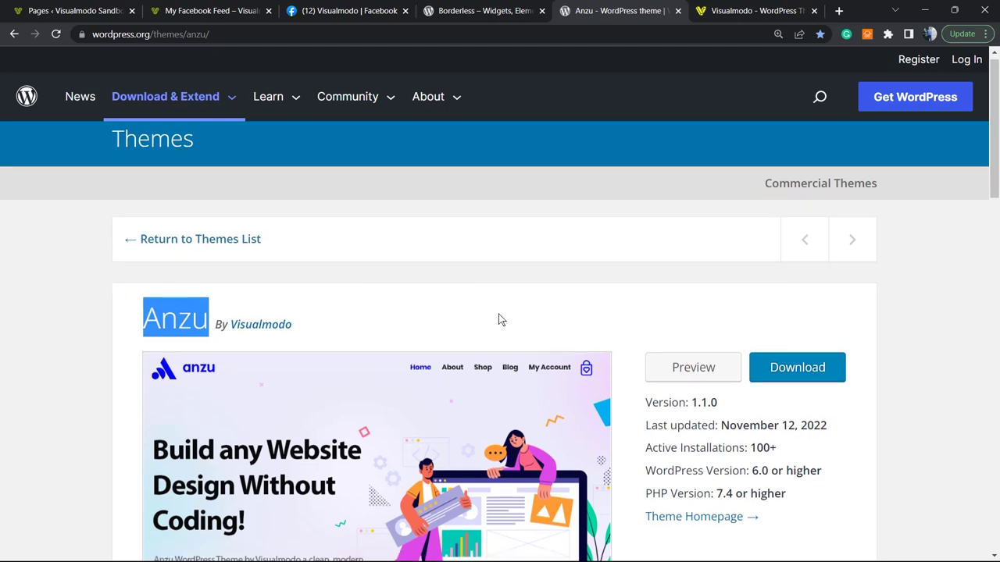
scroll(494, 322, up, 3)
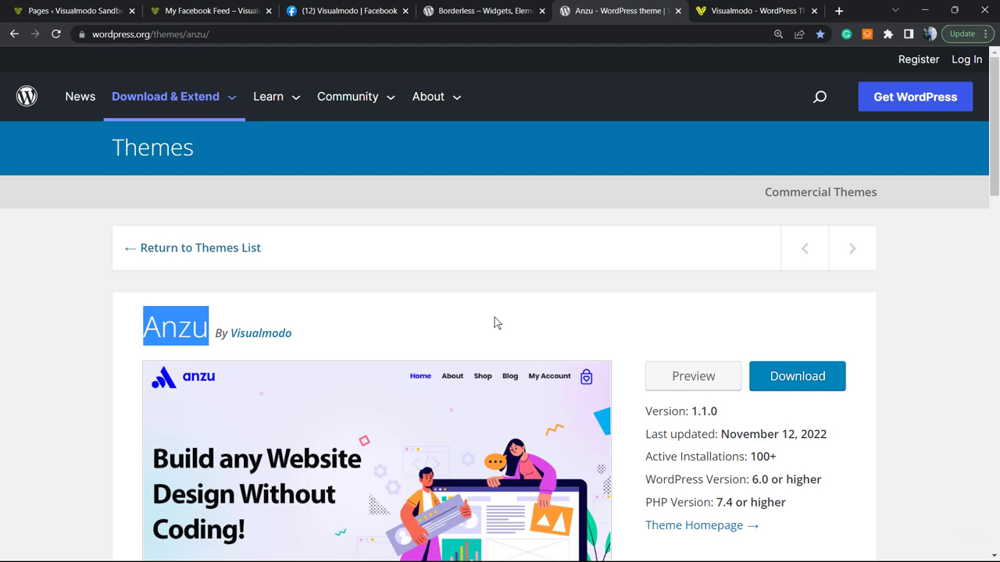
Go from the Visualmodo homepage to its Templates Library
click(786, 10)
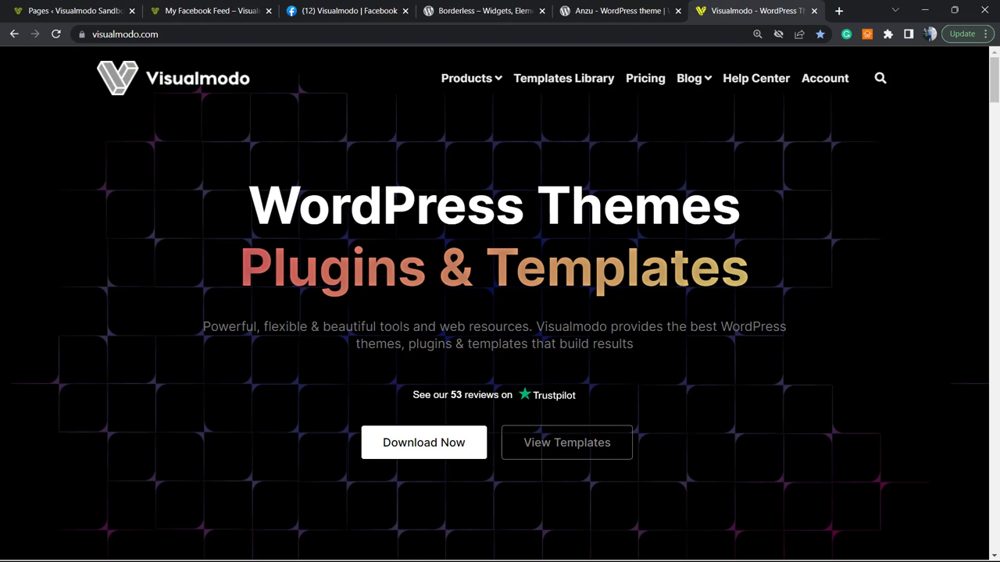
click(564, 78)
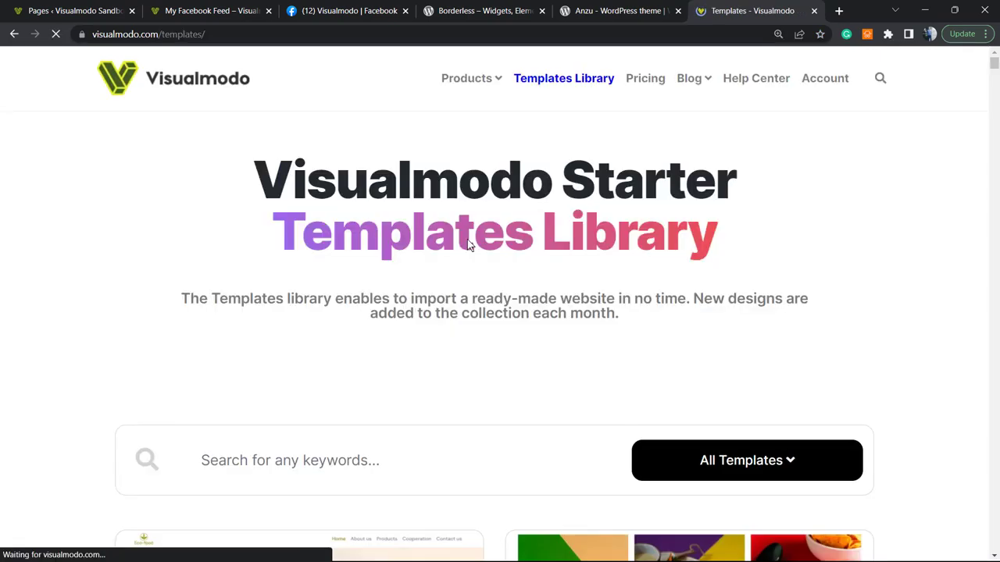
scroll(422, 319, down, 5)
scroll(422, 328, down, 2)
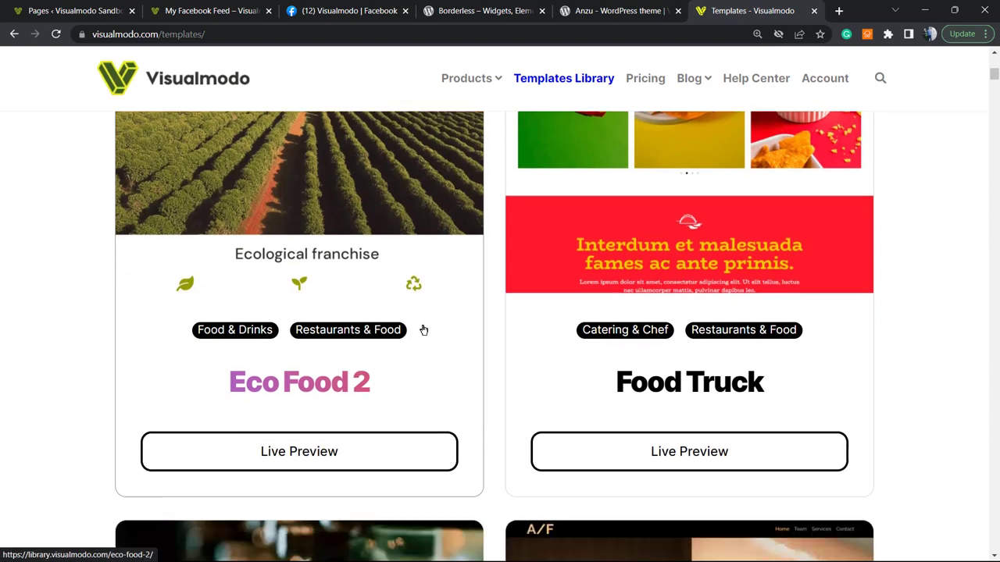
scroll(424, 328, down, 2)
scroll(429, 336, down, 4)
scroll(437, 343, down, 2)
scroll(453, 351, down, 3)
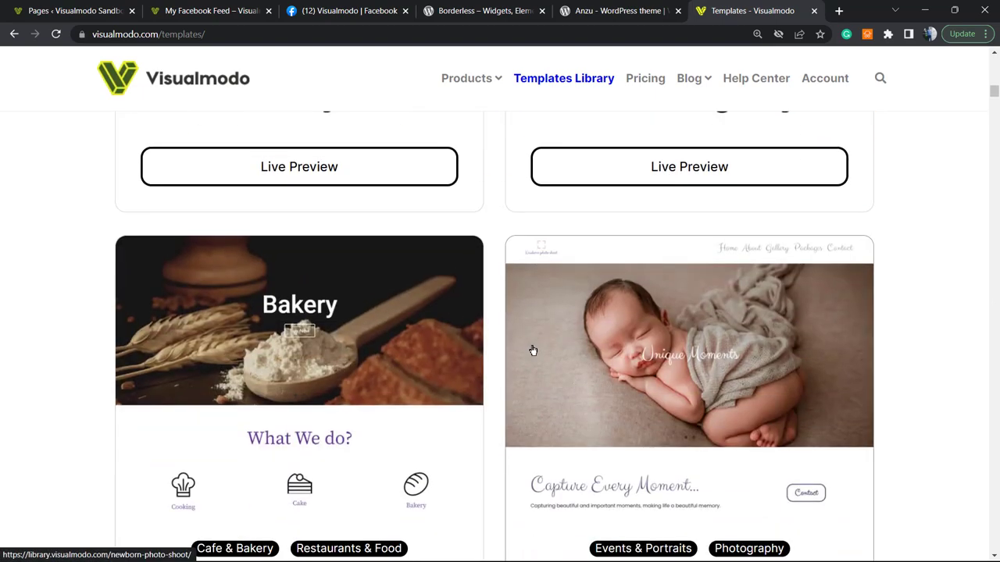
scroll(493, 360, down, 4)
scroll(492, 360, down, 3)
scroll(458, 362, down, 3)
scroll(456, 362, down, 5)
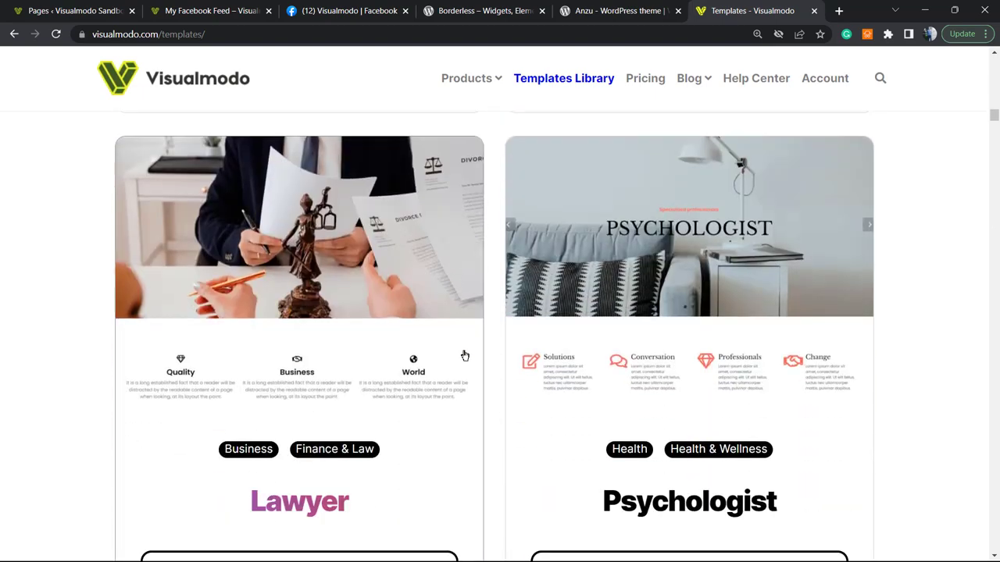
scroll(461, 352, down, 5)
scroll(471, 353, down, 4)
scroll(469, 356, down, 4)
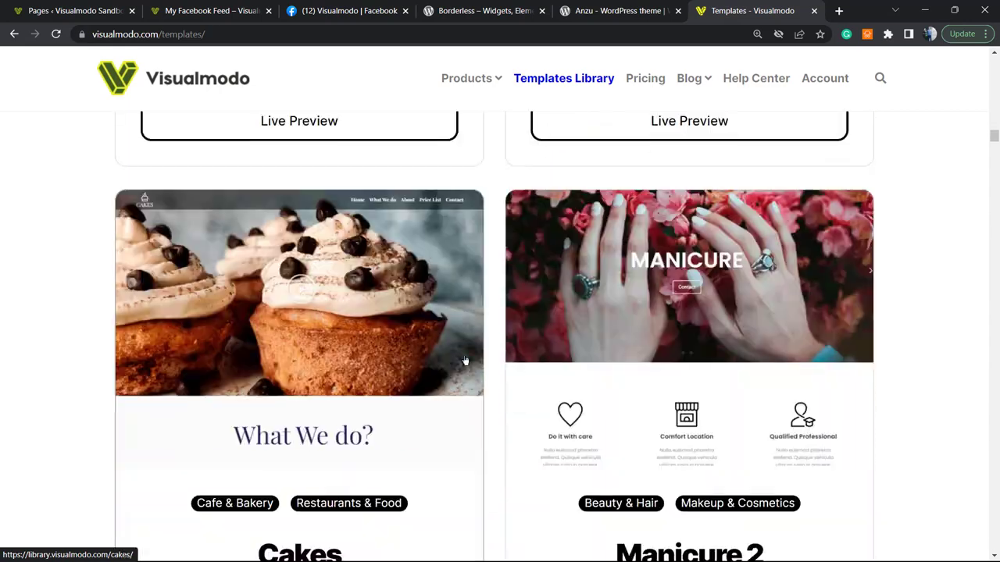
scroll(467, 358, down, 4)
scroll(465, 361, down, 4)
scroll(466, 359, down, 5)
scroll(463, 360, down, 5)
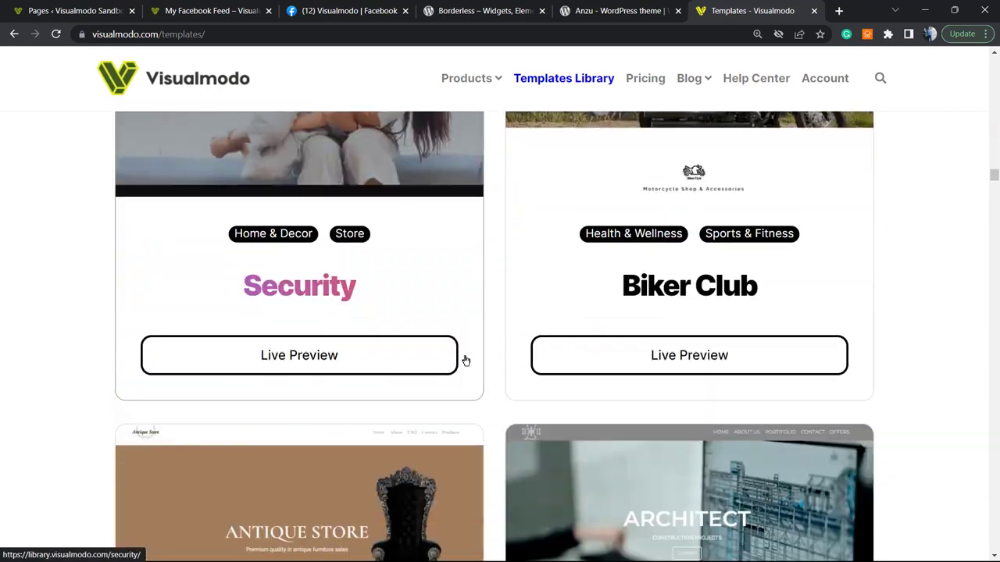
scroll(437, 297, down, 5)
scroll(430, 278, down, 2)
scroll(431, 282, down, 5)
scroll(431, 281, down, 6)
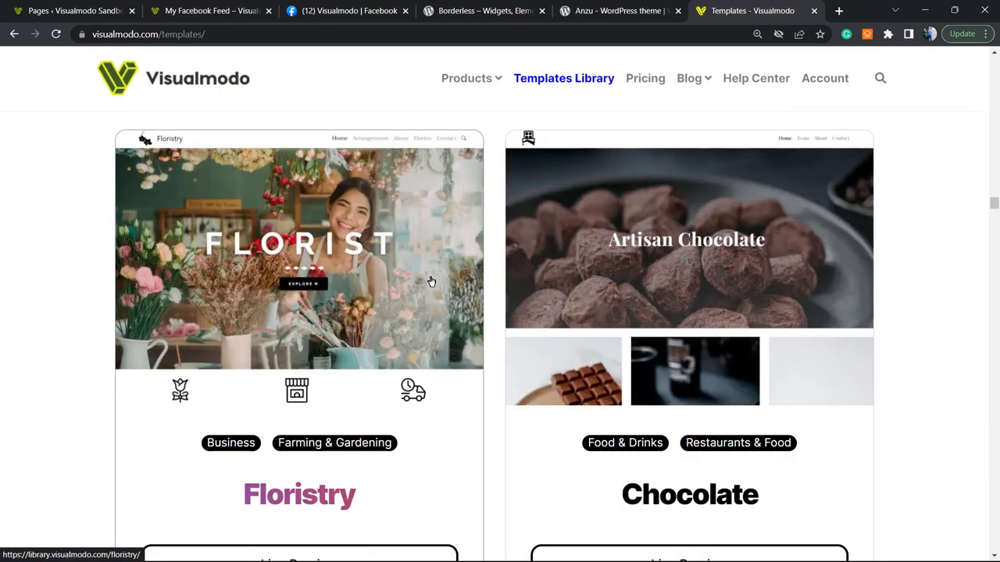
scroll(431, 281, down, 4)
scroll(431, 281, down, 4)
scroll(431, 281, down, 2)
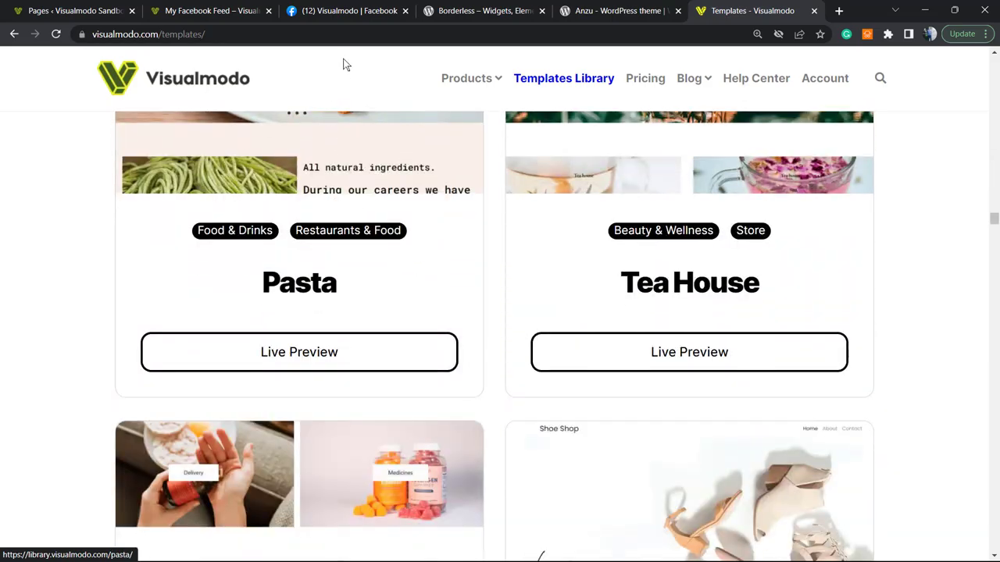